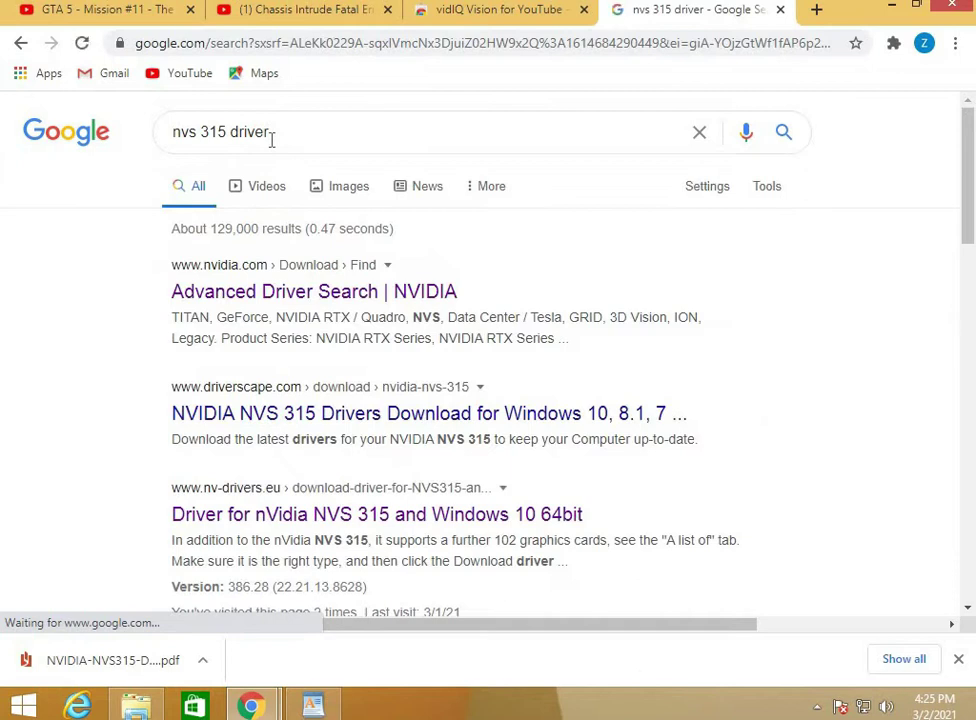
Open NVIDIA's Advanced Driver Search page from the search results and set the product type to NVS
click(313, 293)
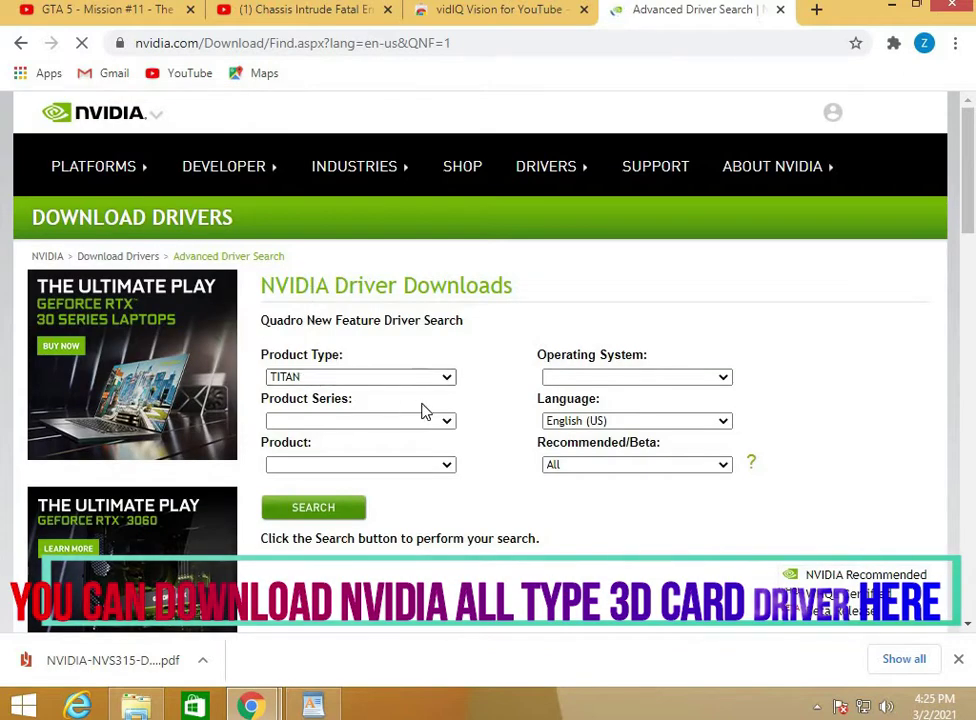
key(ctrl+plus)
key(ctrl+plus)
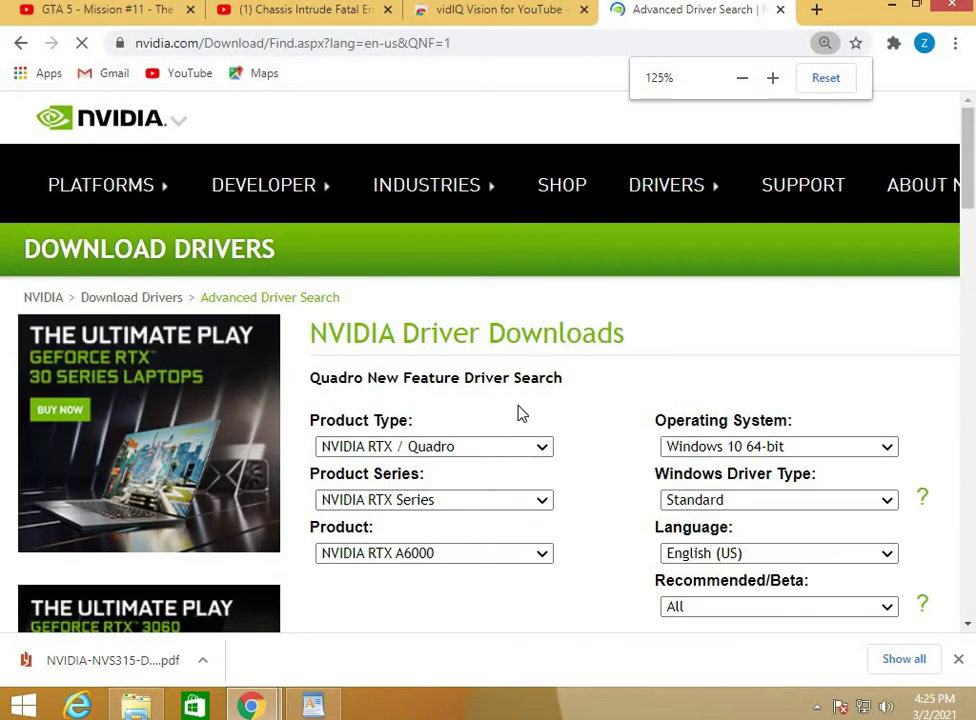
scroll(520, 412, down, 1)
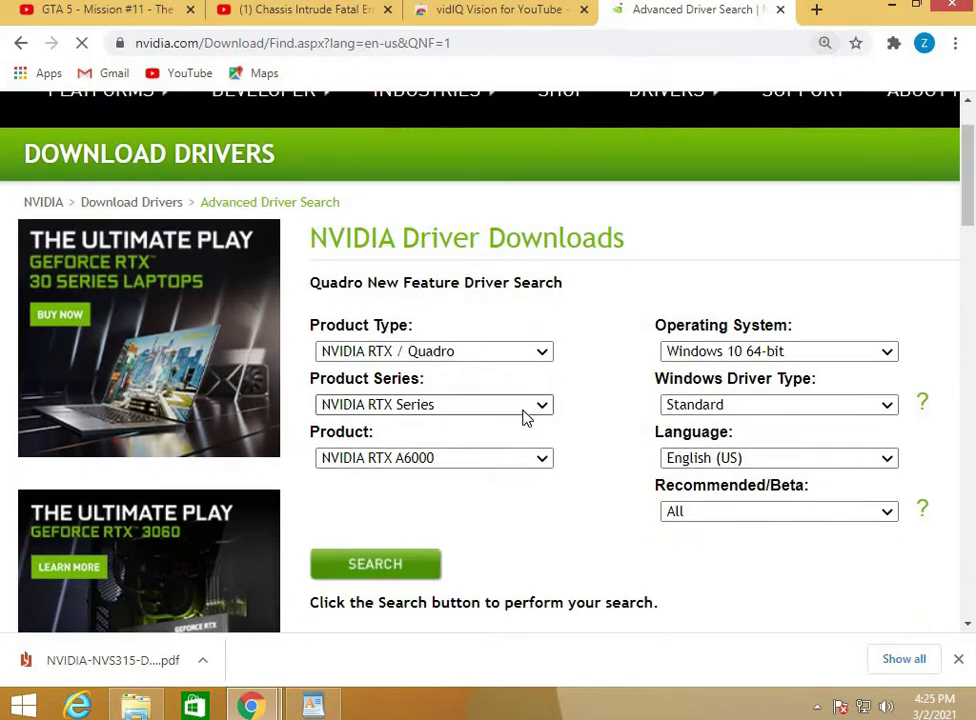
click(404, 352)
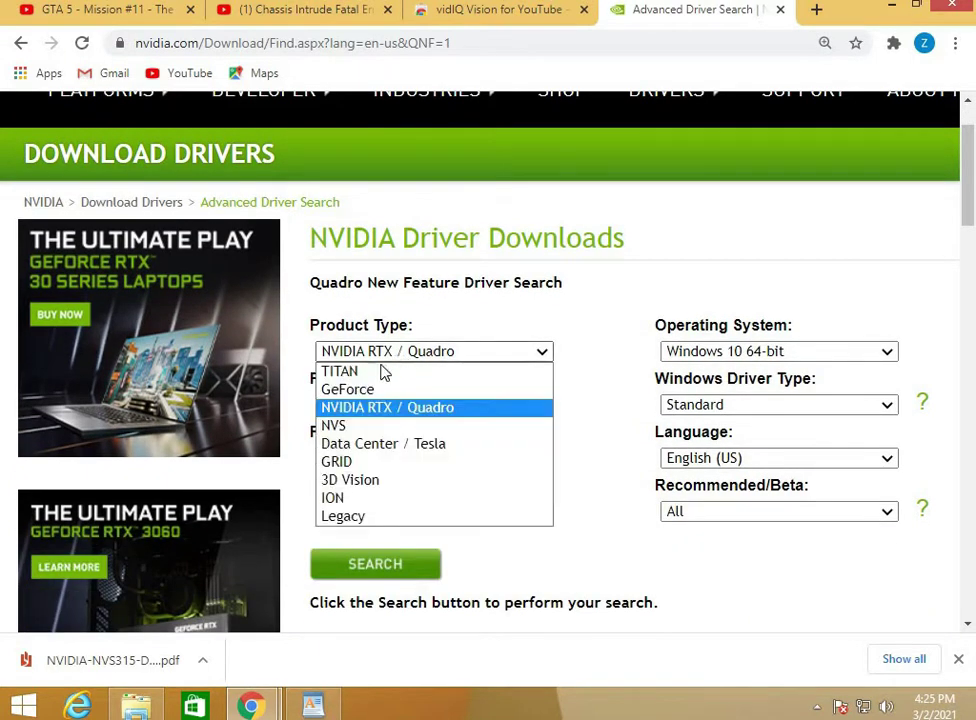
click(335, 428)
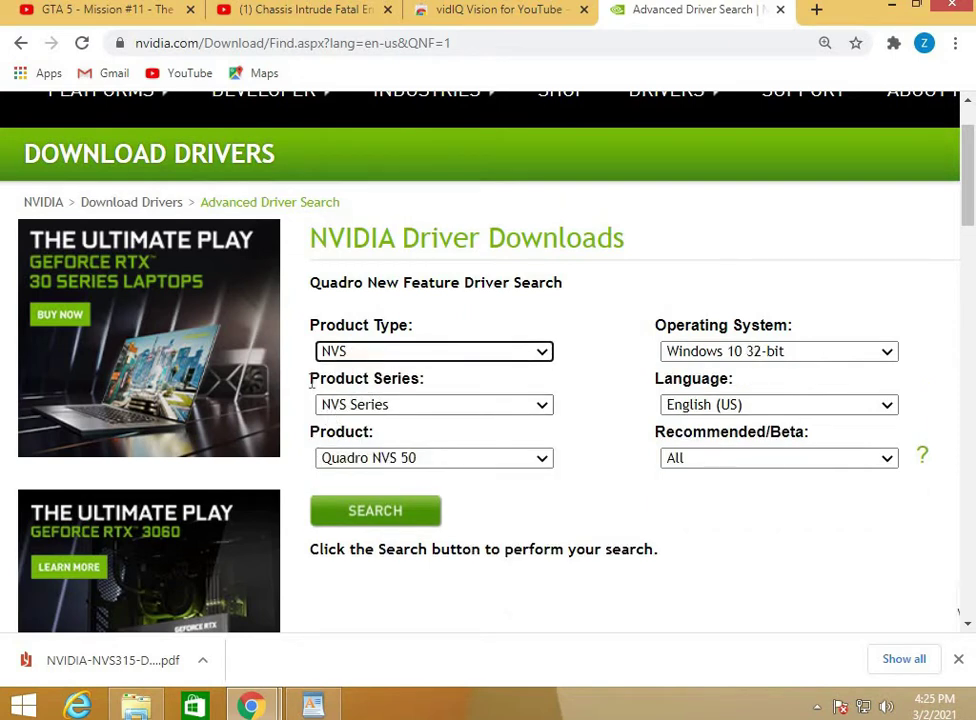
Set the product series to NVS Series and the product to NVS 315 in the driver search form
drag(310, 384, 410, 394)
click(405, 405)
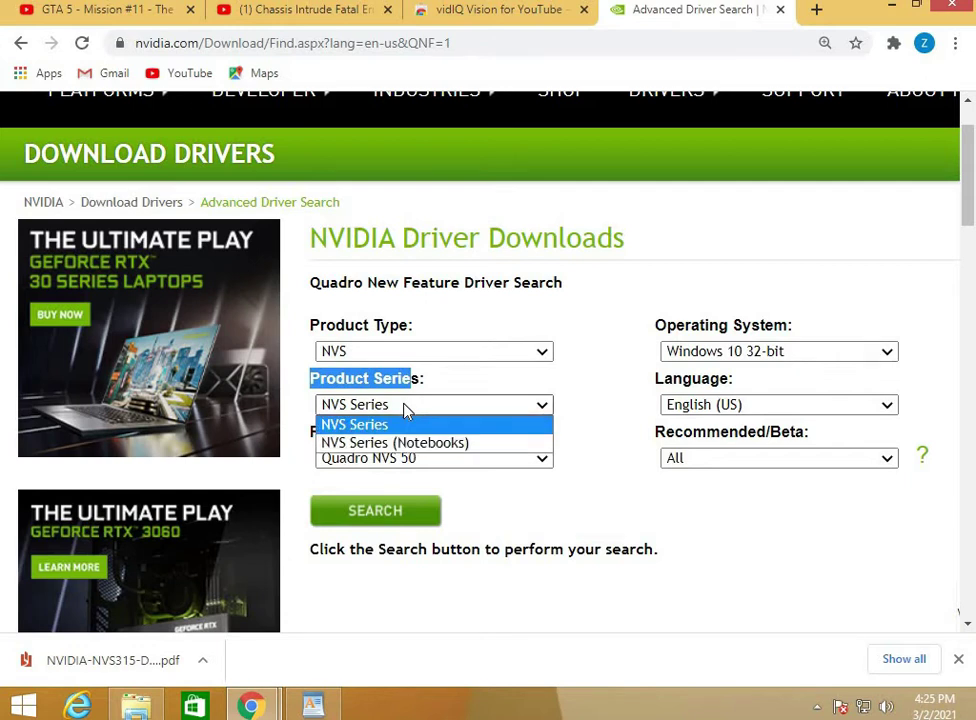
click(399, 429)
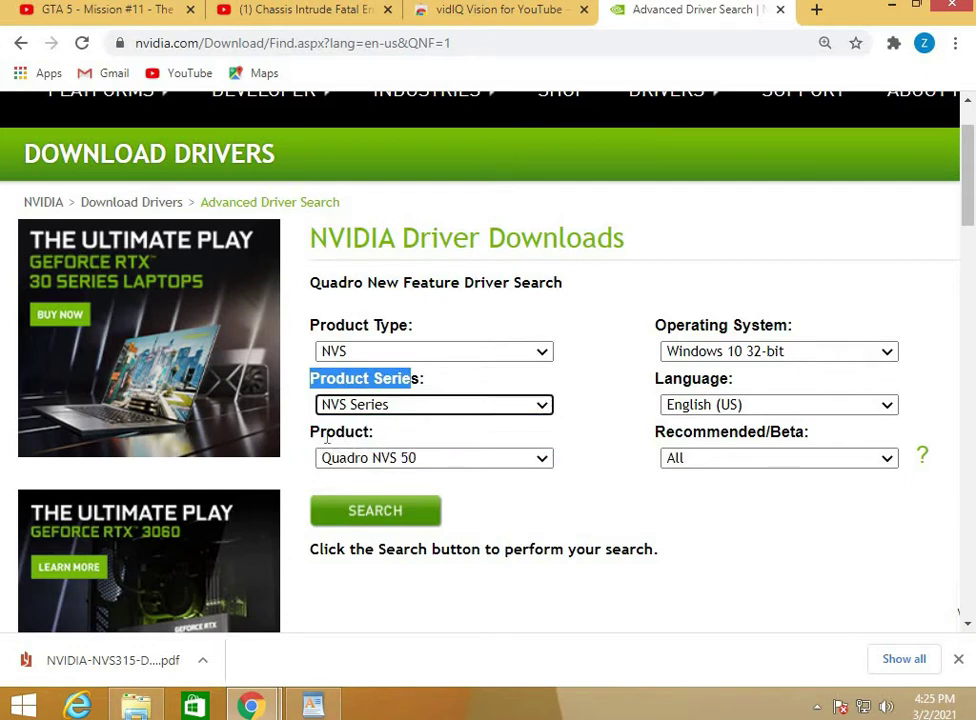
drag(311, 432, 405, 455)
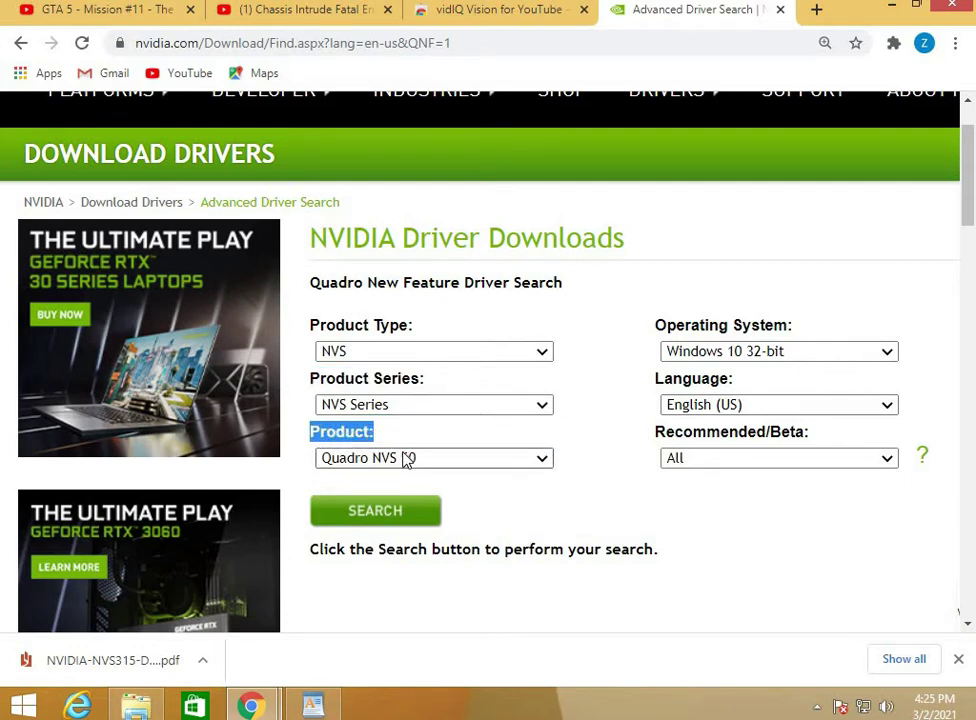
click(405, 458)
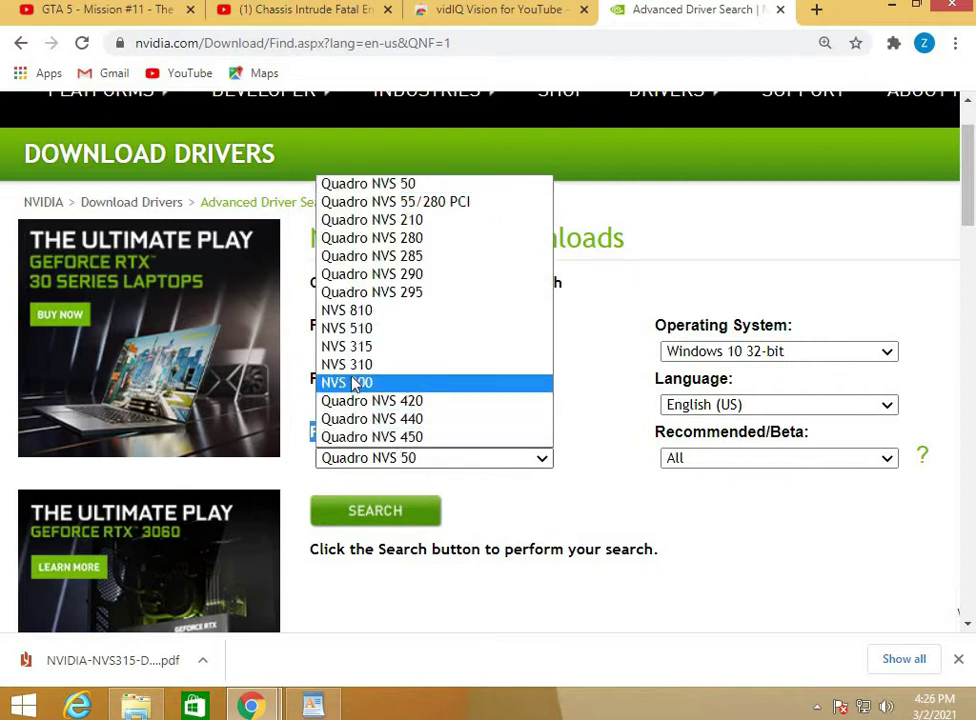
click(415, 352)
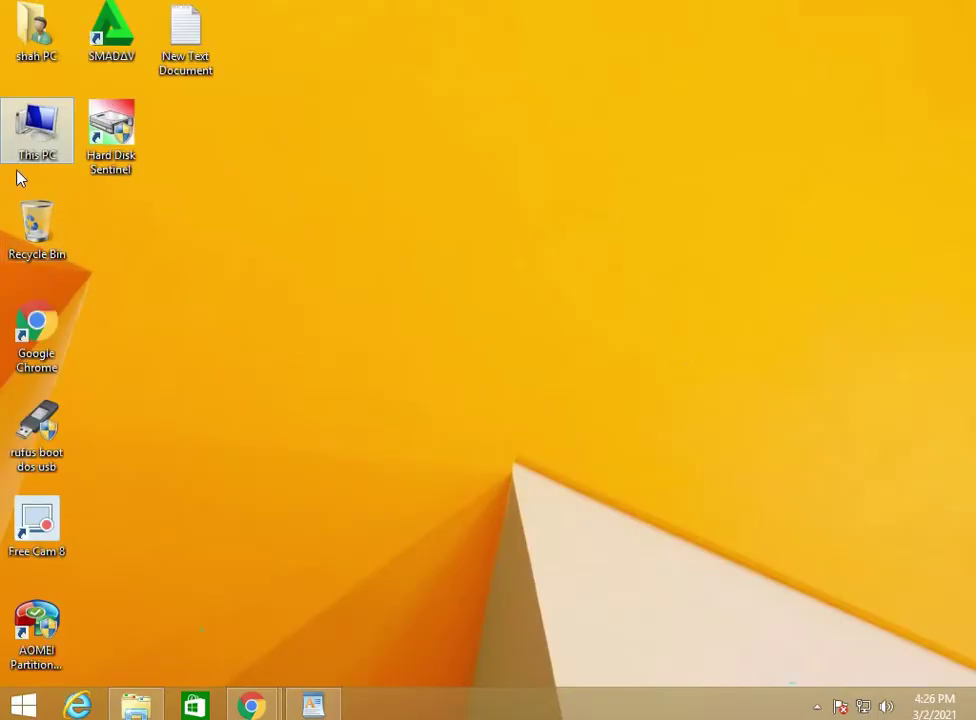
Check the computer's Windows edition and system type in This PC's system properties, and close the window
right_click(33, 147)
click(120, 340)
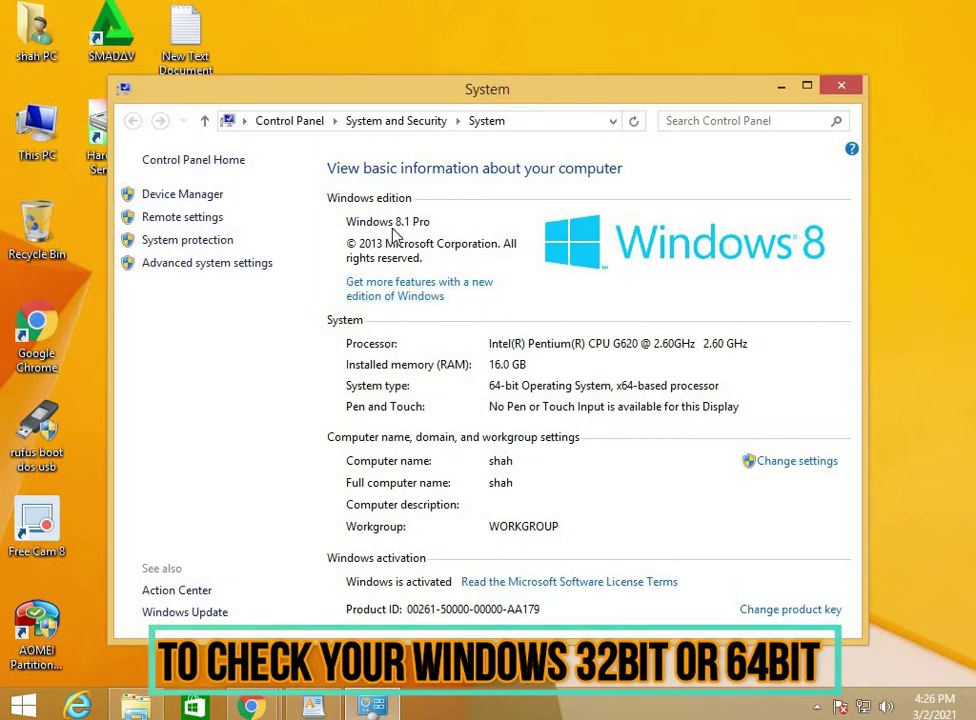
click(842, 88)
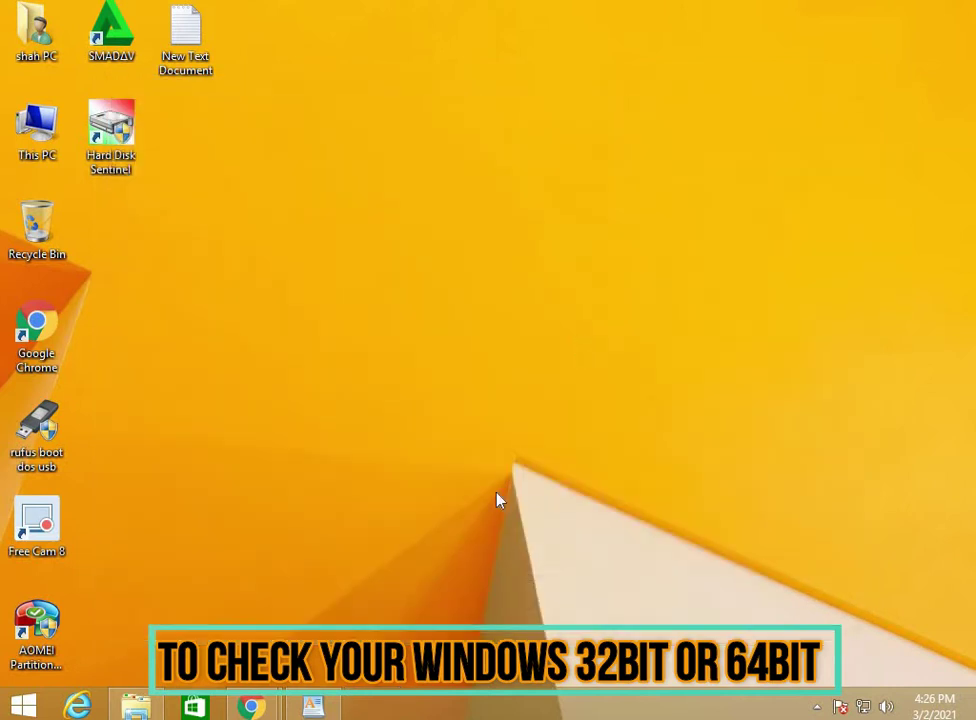
Switch back to the NVIDIA driver search in Chrome, set the operating system to Windows 8.1 64-bit and run the search
mouse_move(255, 707)
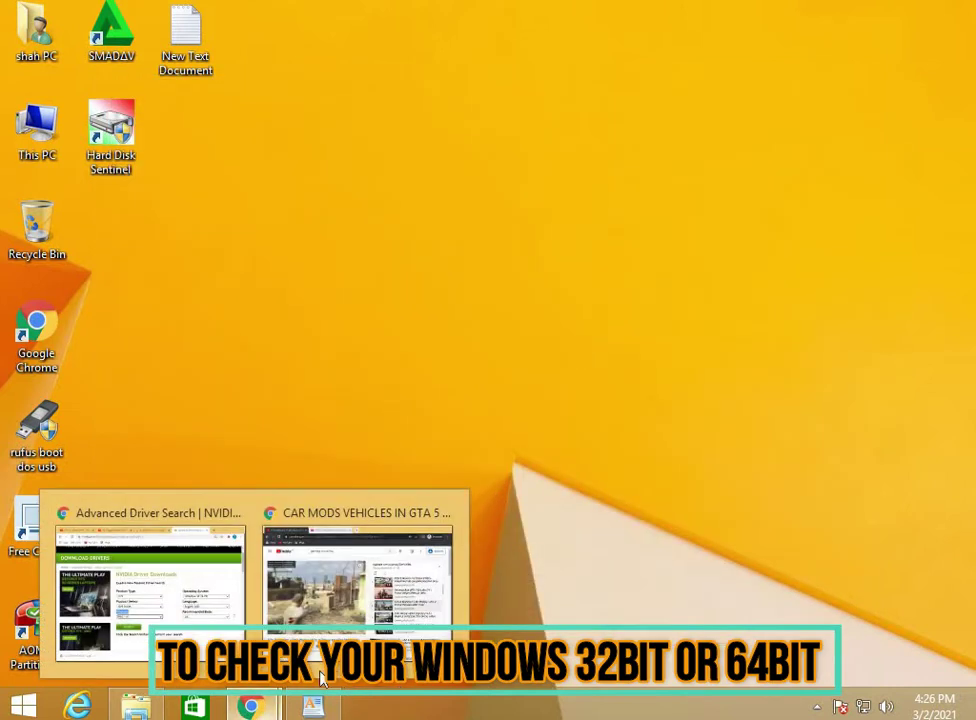
click(203, 615)
click(704, 353)
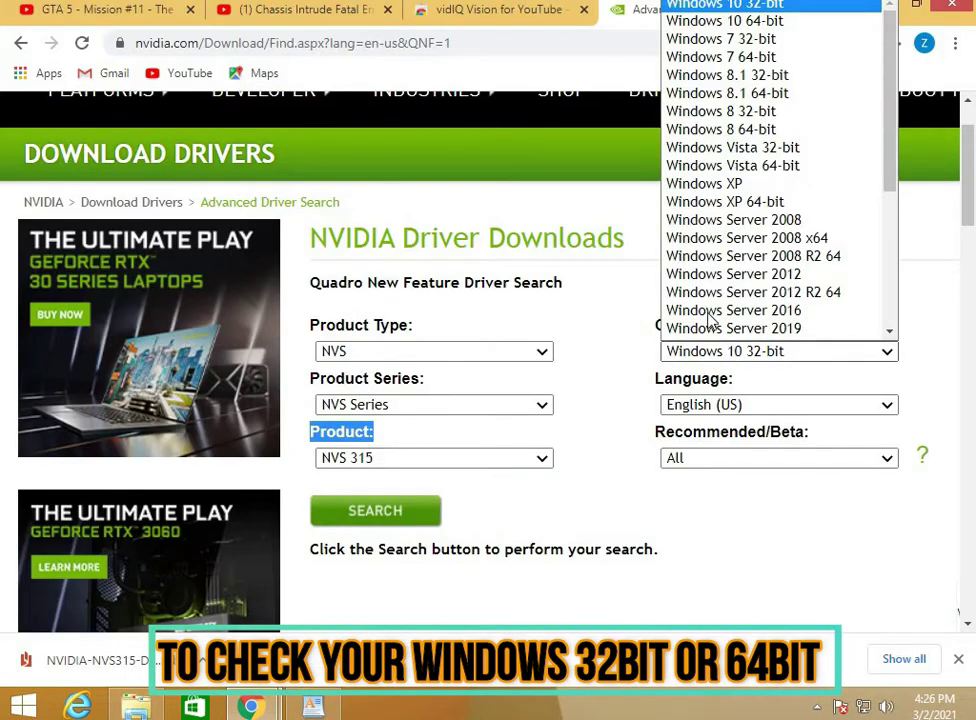
click(752, 80)
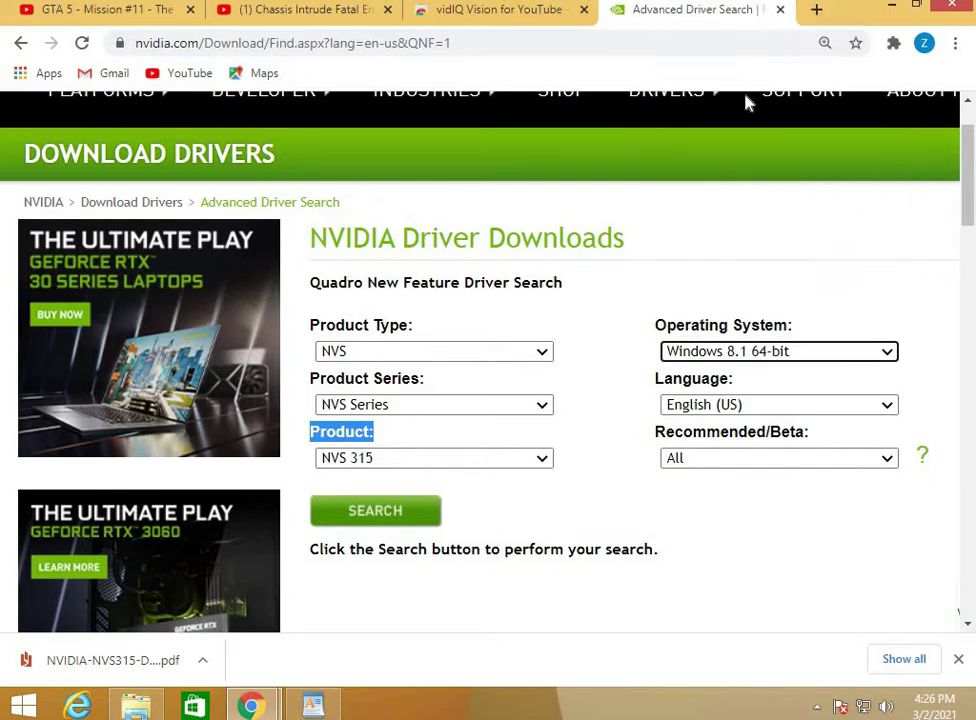
click(360, 512)
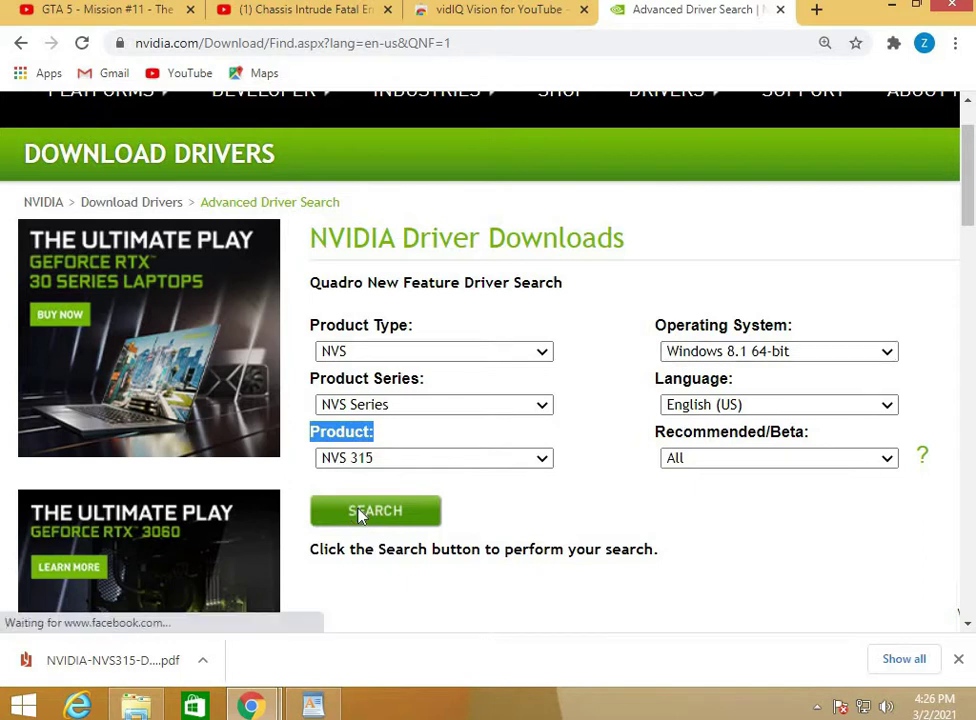
Open the Quadro Desktop/Quadro Notebook Driver Release 390 result, version R390 U12 (392.58), and check its supported operating systems
scroll(405, 510, down, 1)
scroll(410, 510, down, 1)
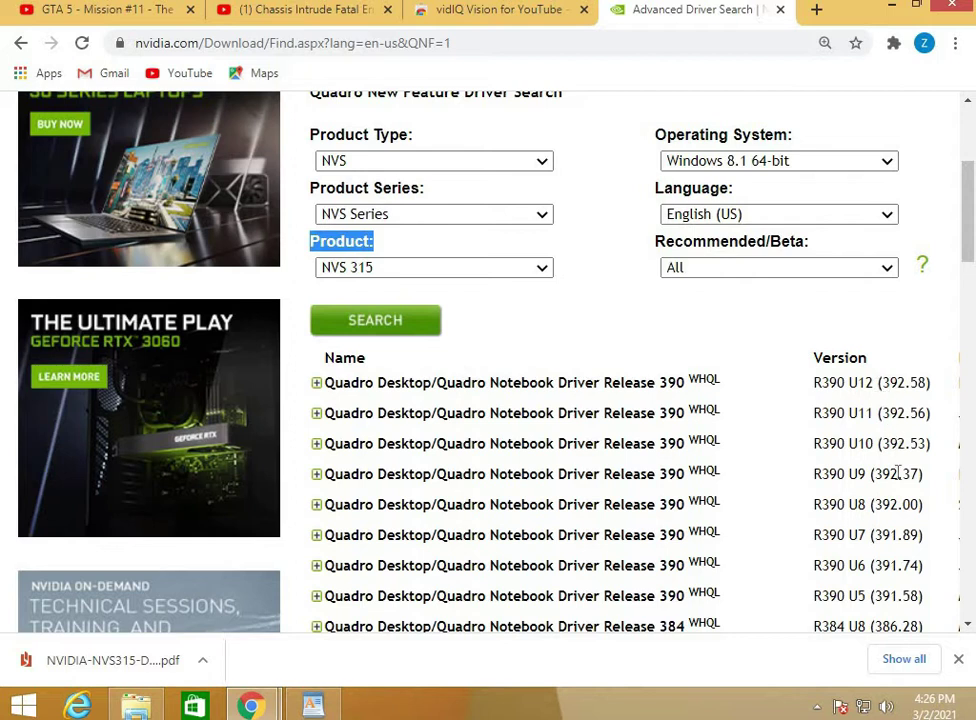
click(536, 391)
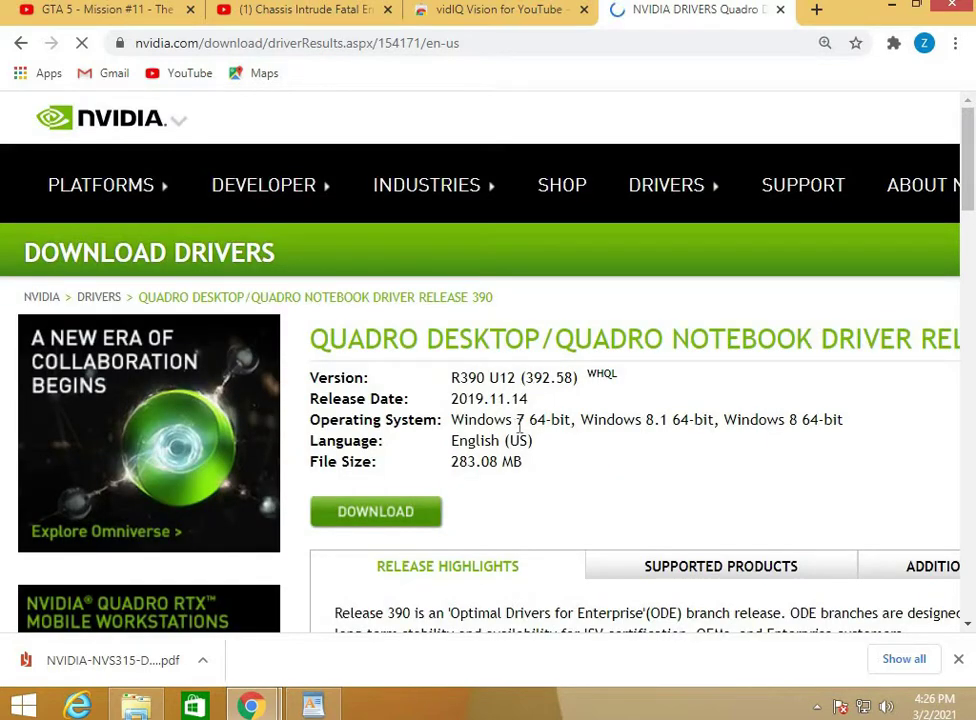
drag(519, 426, 539, 428)
drag(642, 420, 668, 420)
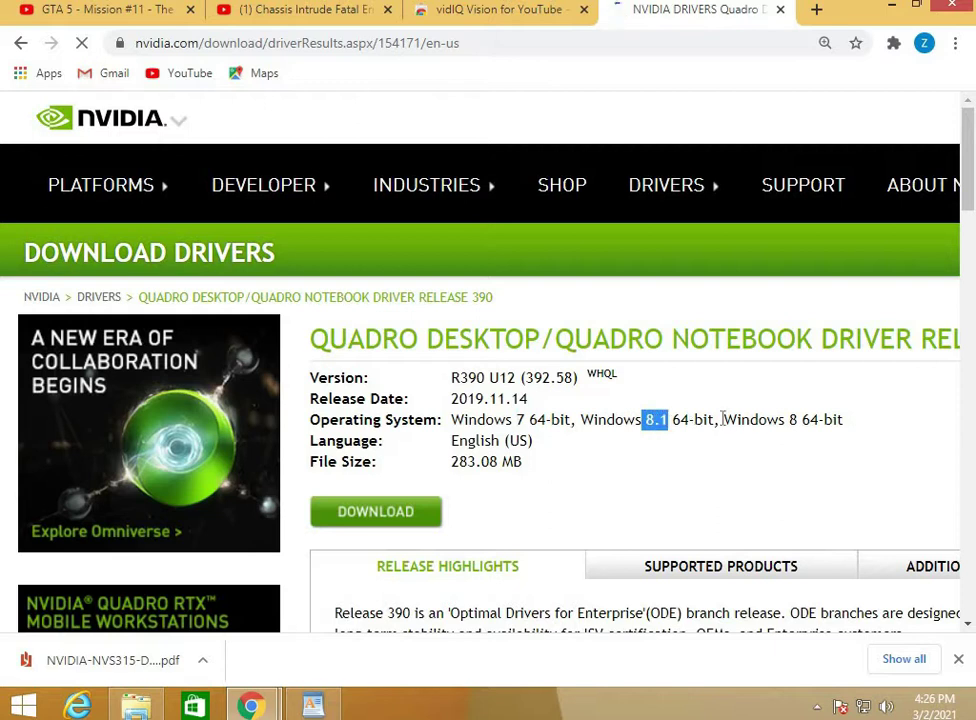
drag(779, 419, 821, 421)
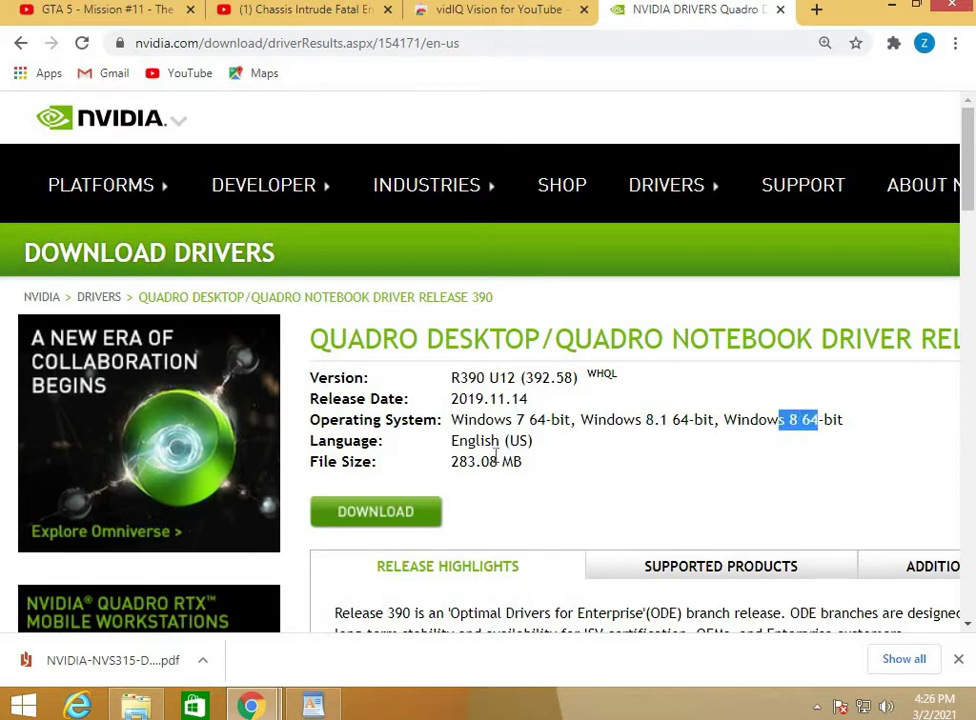
Proceed to the driver's download confirmation page and skip the NVIDIA news sign-up form
click(387, 518)
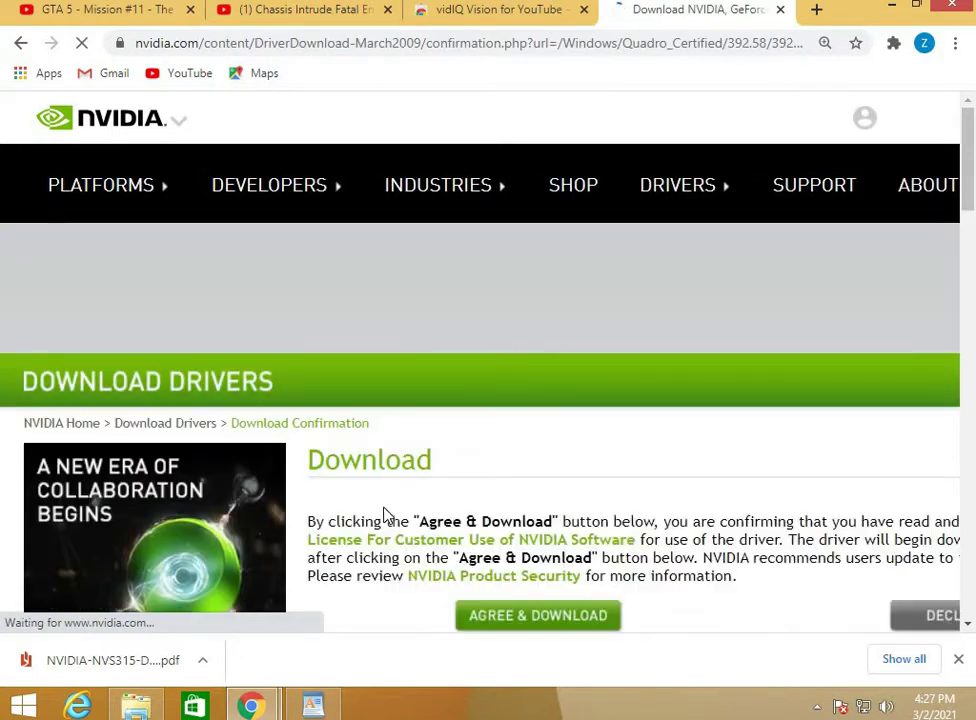
scroll(563, 503, down, 1)
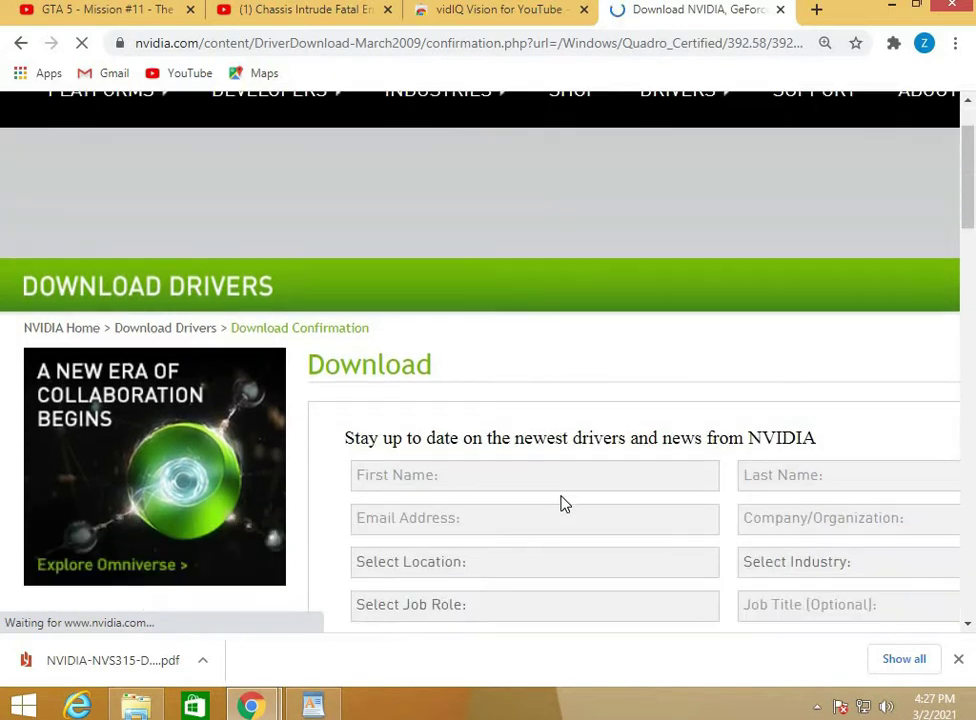
scroll(563, 503, down, 2)
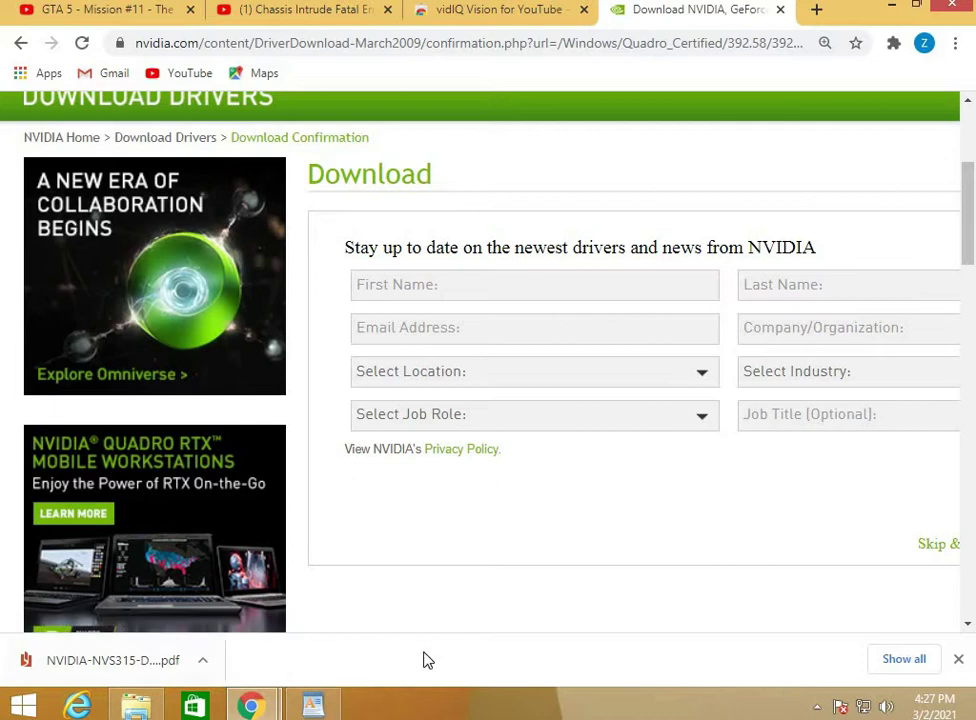
click(937, 546)
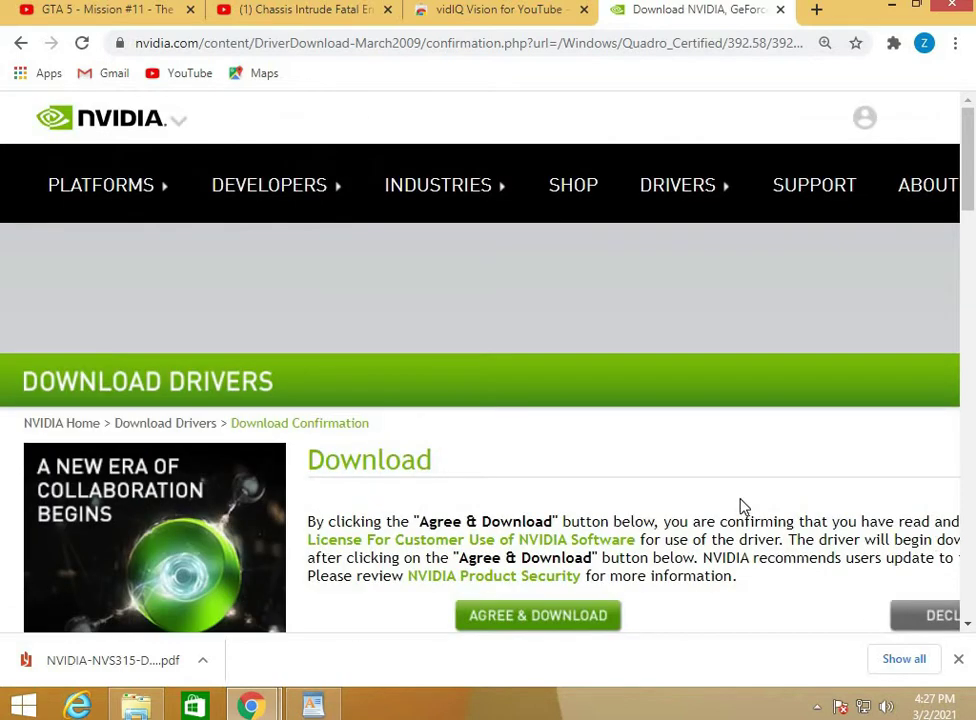
Reset the page zoom to 100%, accept the NVIDIA software licence and start downloading the driver
scroll(736, 517, down, 5)
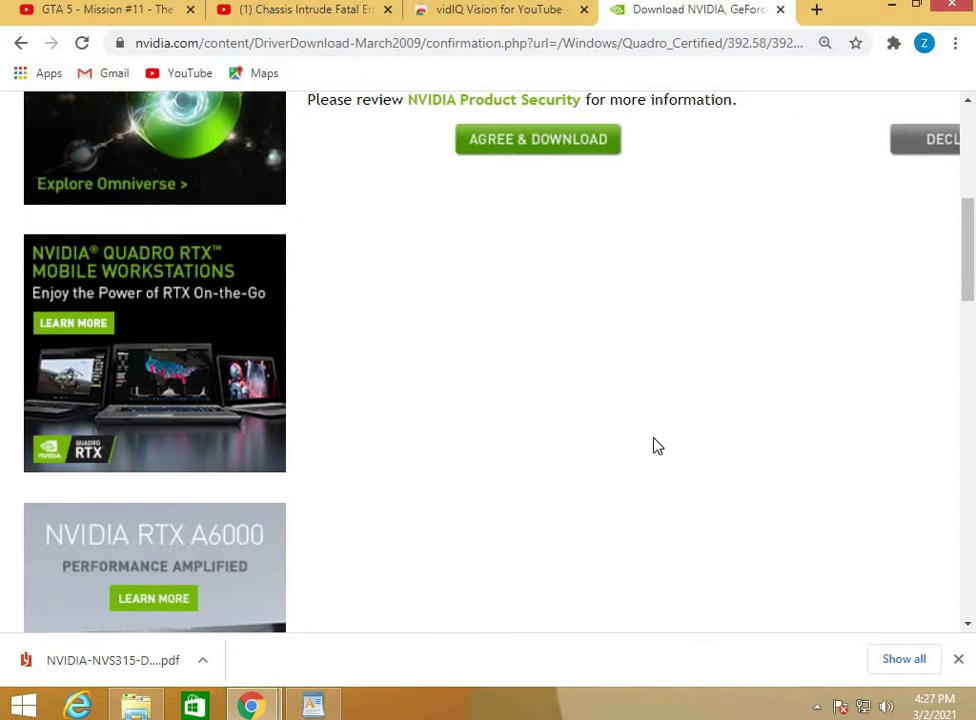
key(ctrl+minus)
key(ctrl+minus)
scroll(599, 433, up, 3)
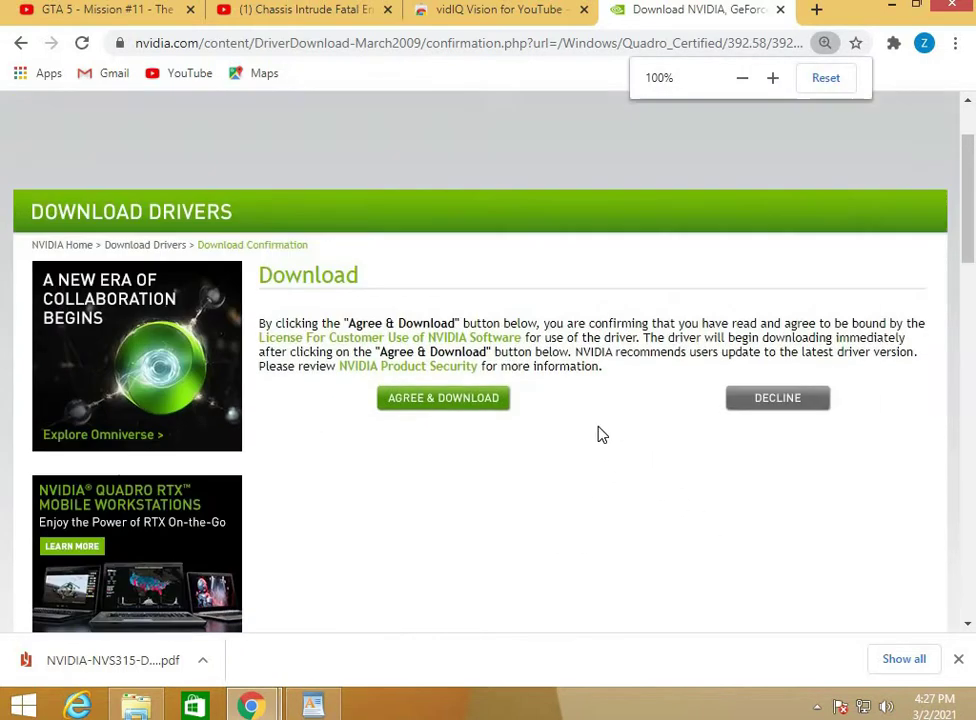
click(440, 420)
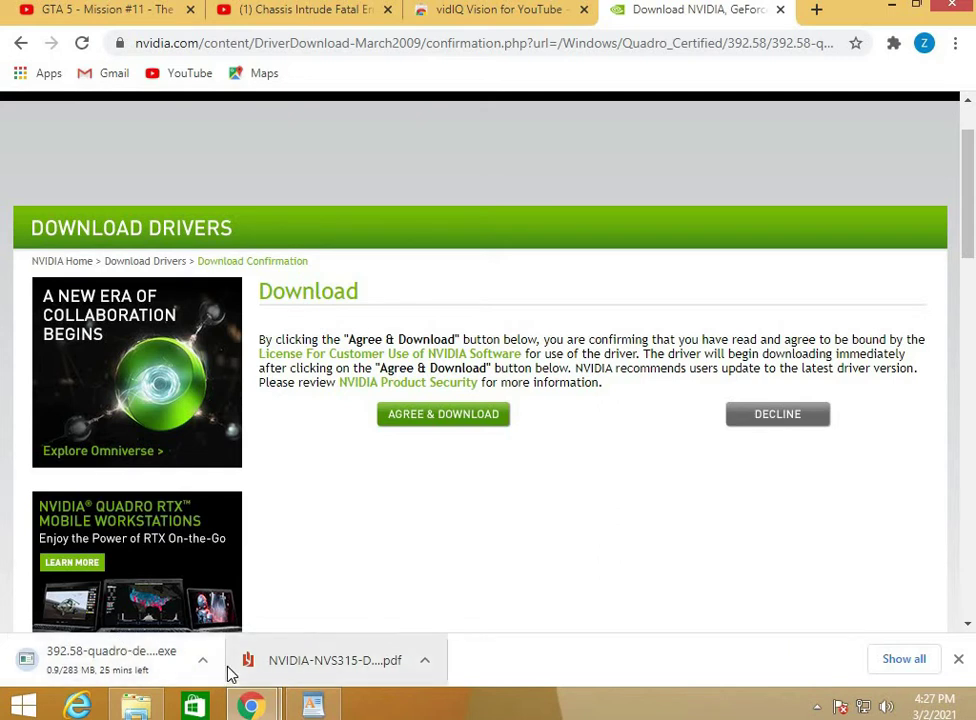
Move the nvs 315 folder window off the WordPad note and add "from internet" after "after download Graphic Driver"
key(super+plus)
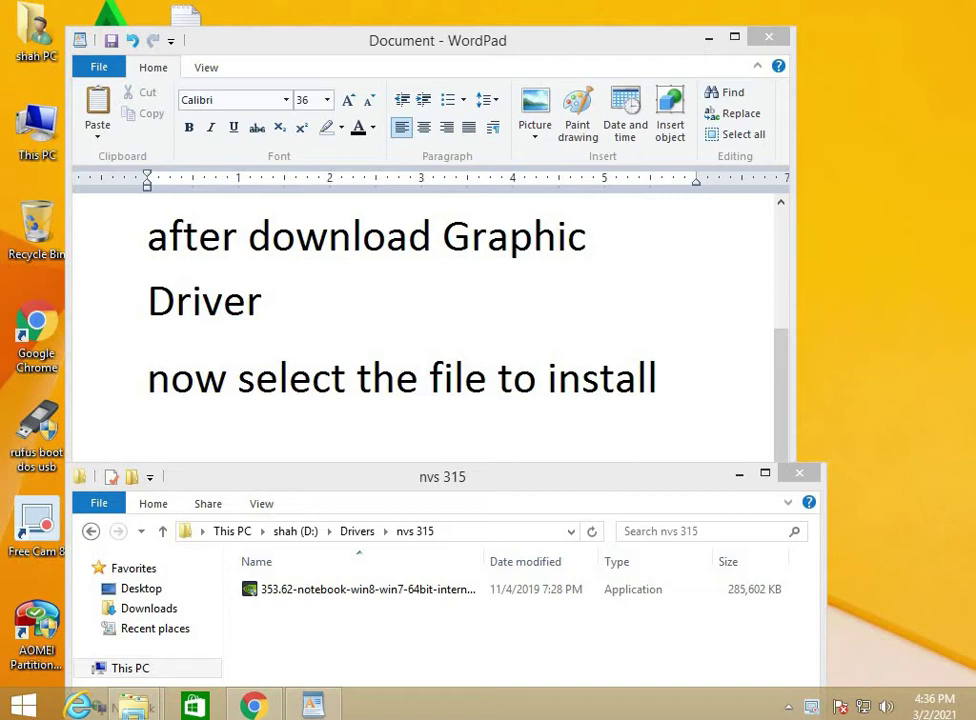
drag(349, 478, 349, 665)
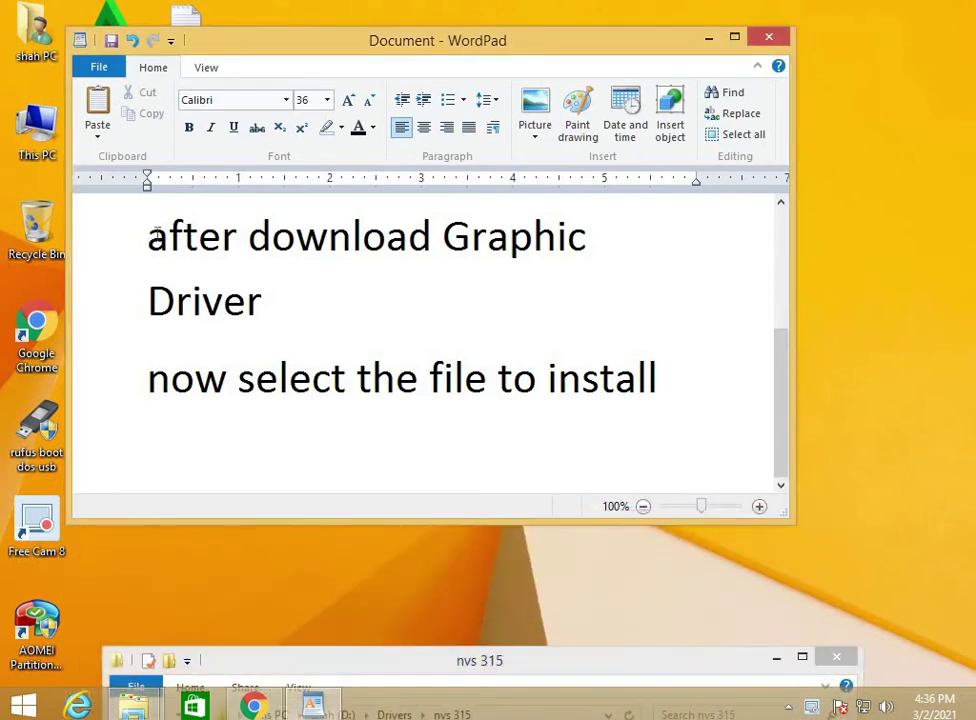
drag(122, 236, 294, 281)
click(284, 299)
text(from internet)
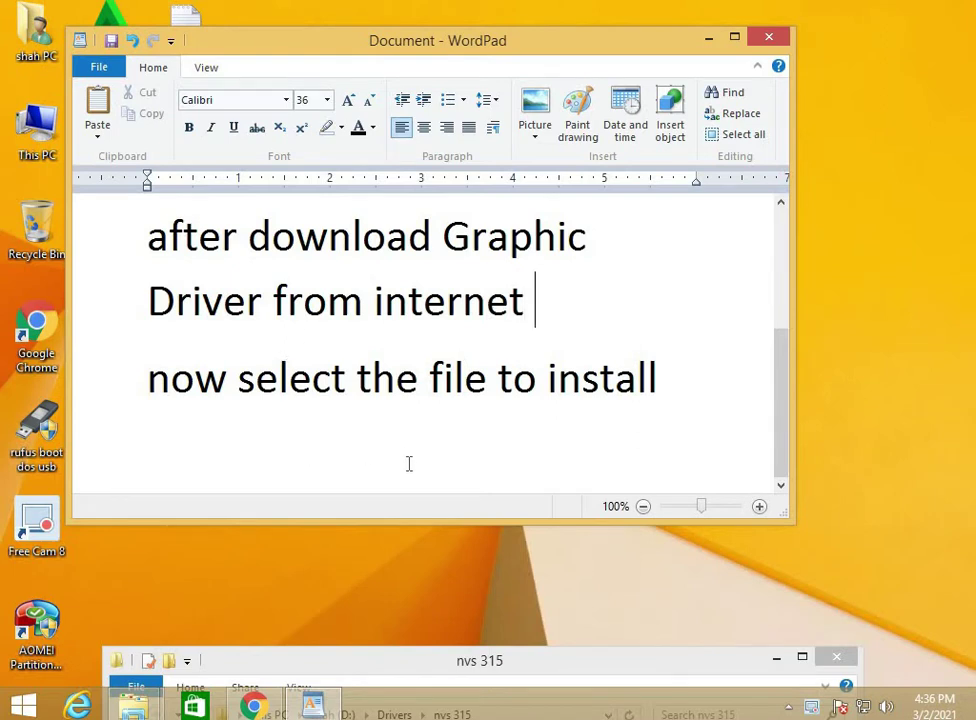
Run the 353.62 notebook driver installer from the nvs 315 folder and start extracting its files to the default path
drag(410, 664, 392, 287)
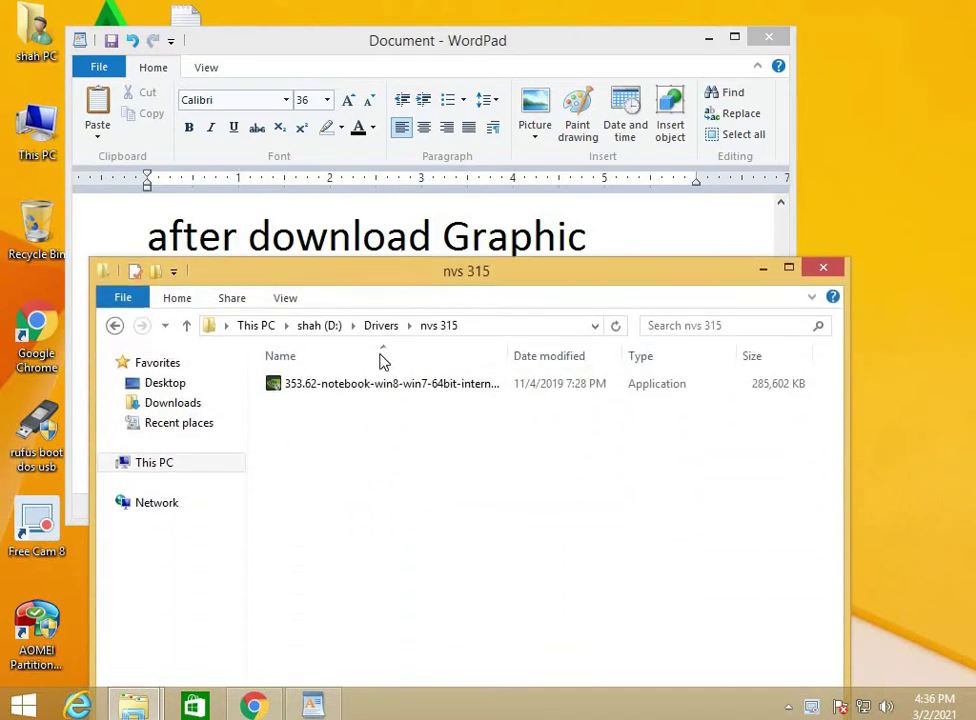
click(350, 390)
right_click(350, 390)
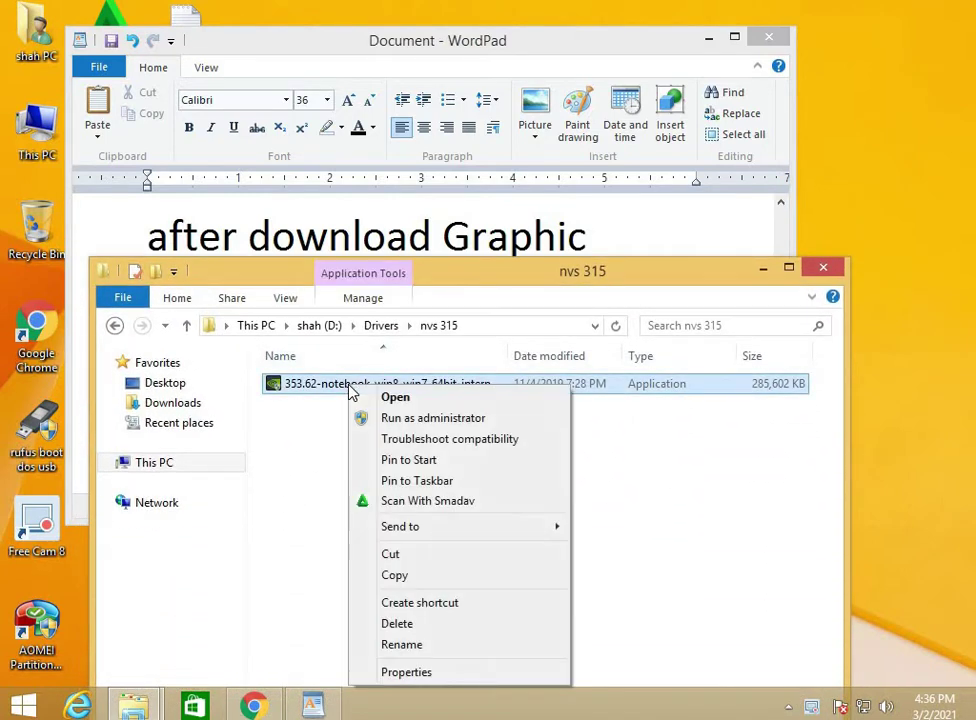
click(390, 400)
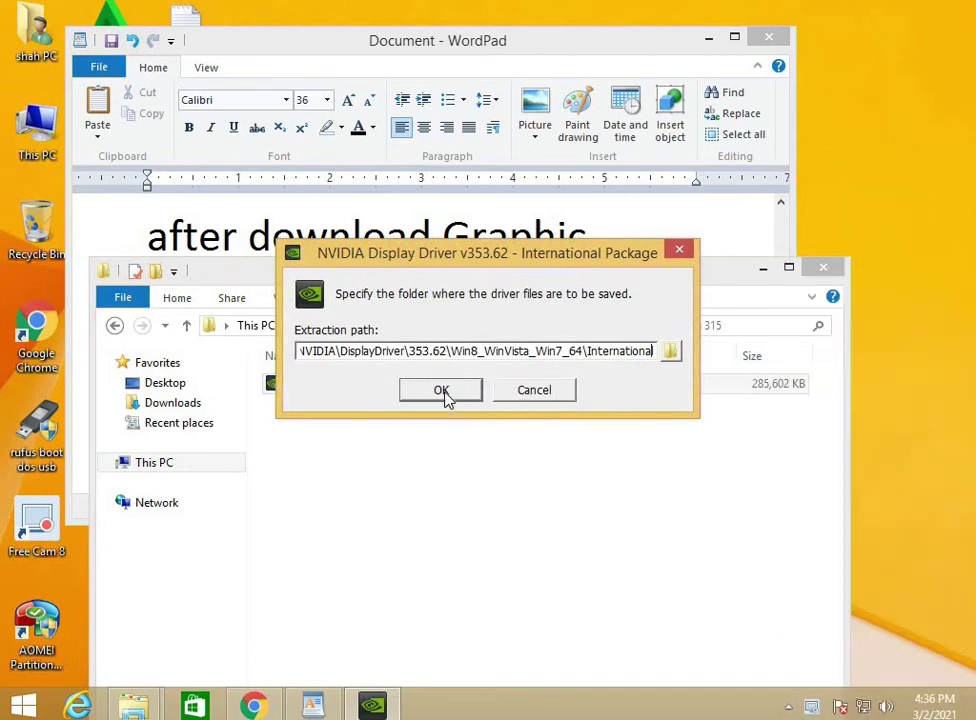
click(446, 397)
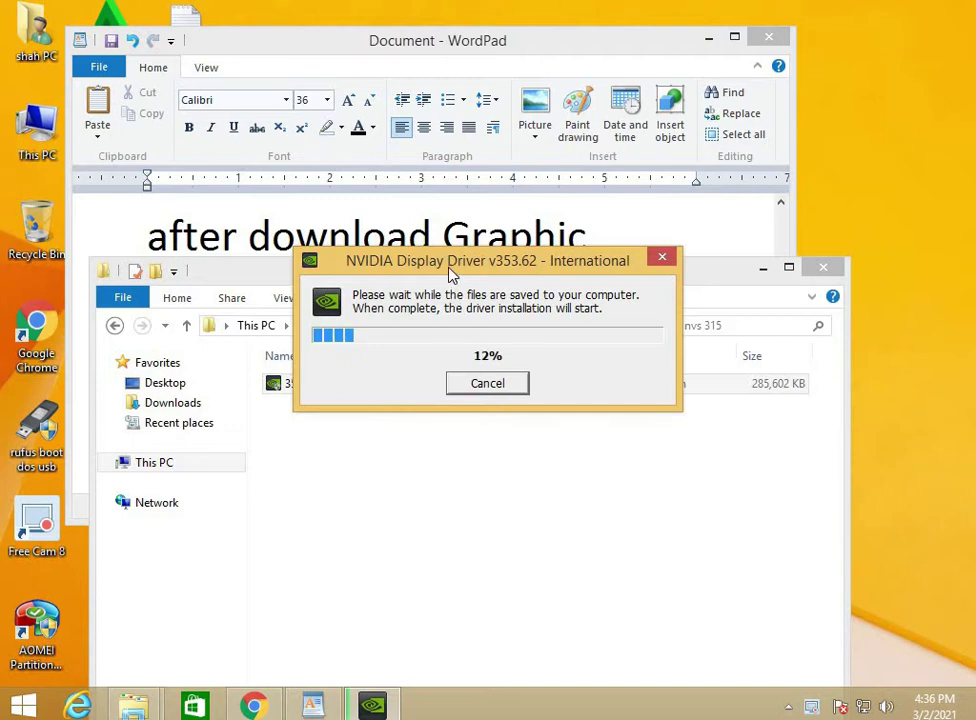
drag(453, 264, 399, 10)
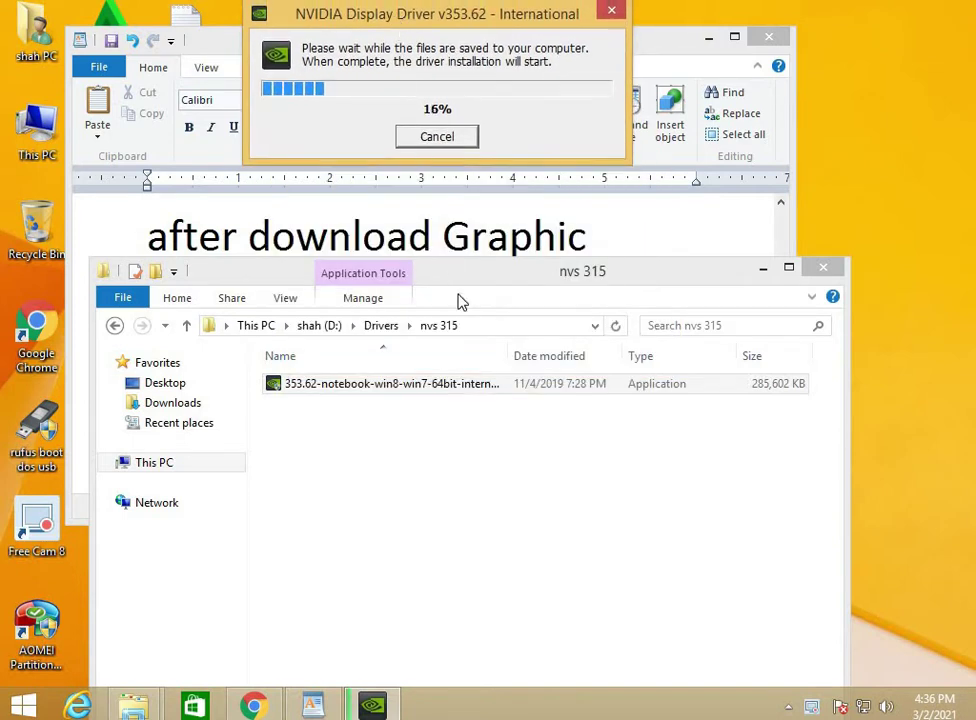
Move the nvs 315 folder and WordPad windows below the extraction progress dialog, adding a new line after "Driver from internet" in the note
drag(471, 280, 471, 552)
click(689, 404)
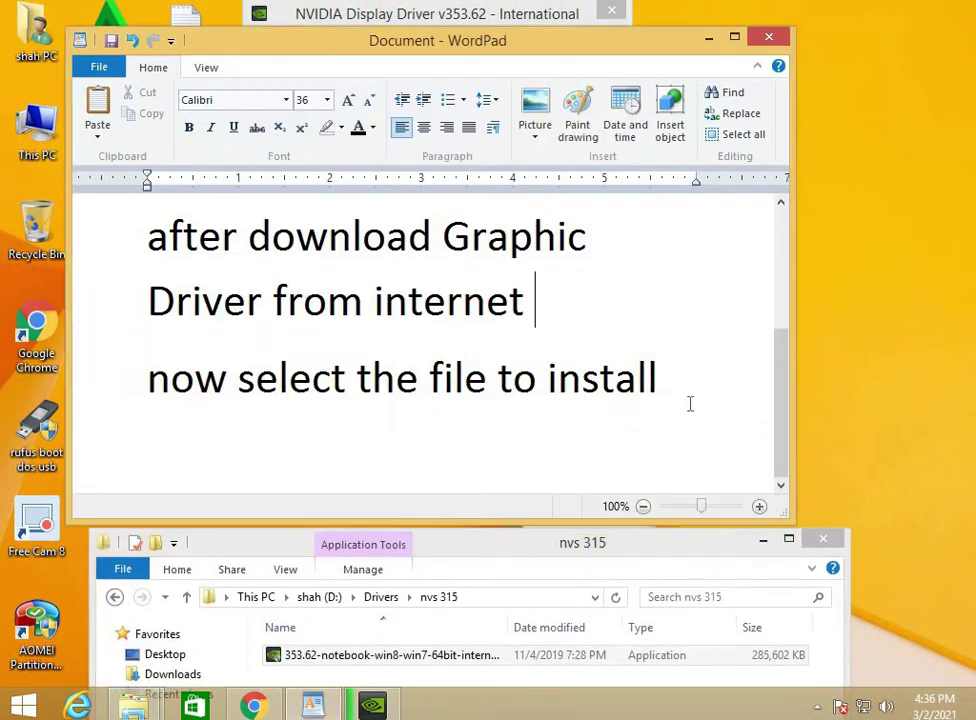
key(Return)
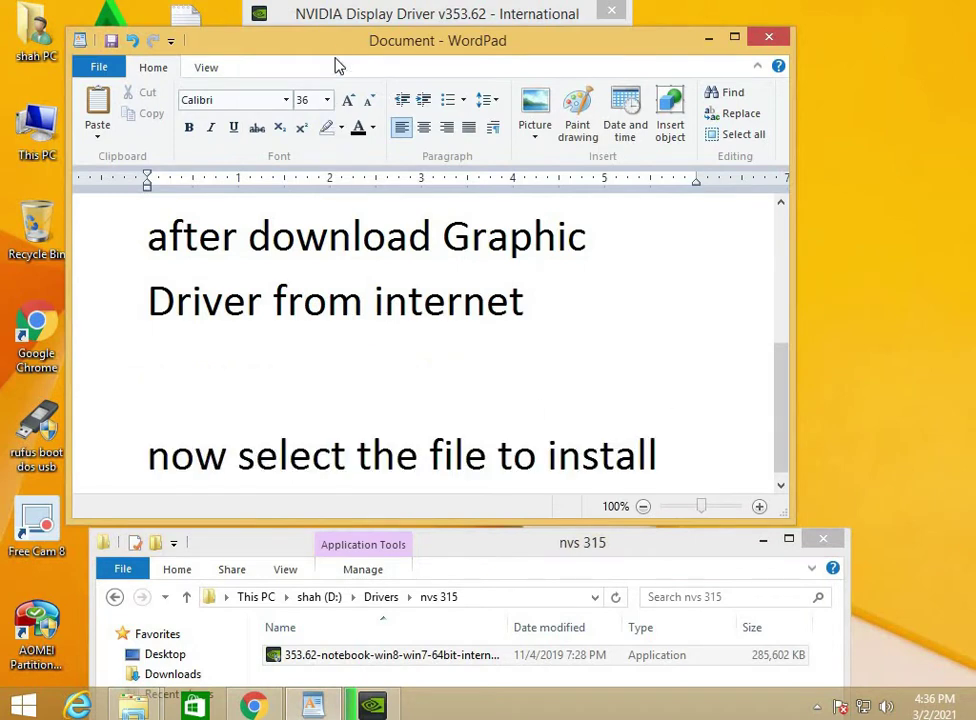
drag(338, 60, 341, 97)
drag(348, 176, 396, 196)
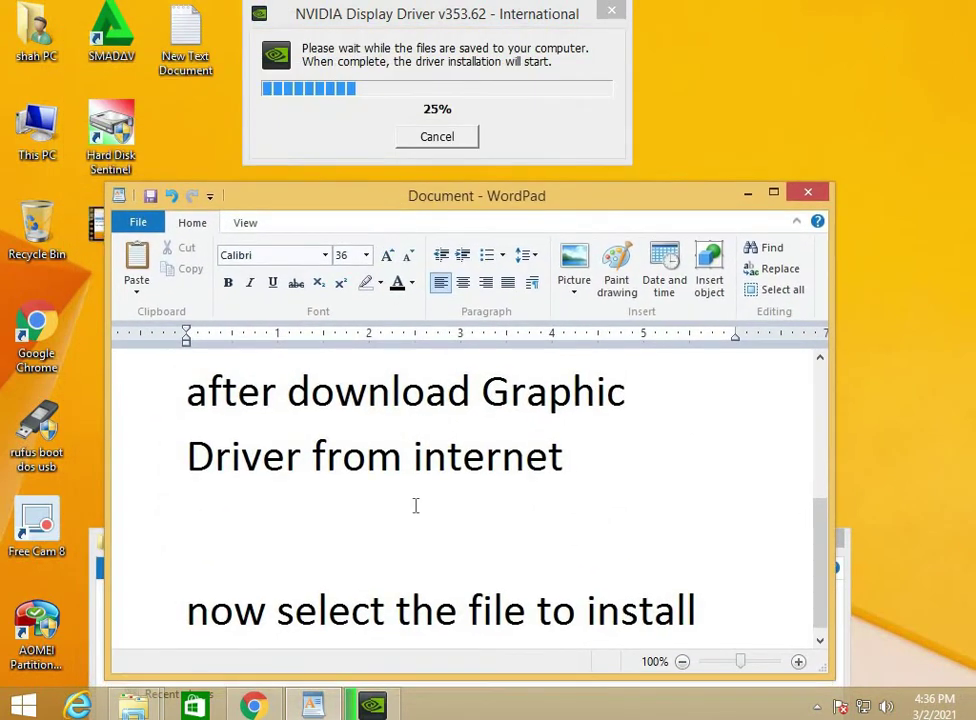
Write "Please wait while the file are saved into your pc for installation" on the new line of the WordPad note
text(Please wait)
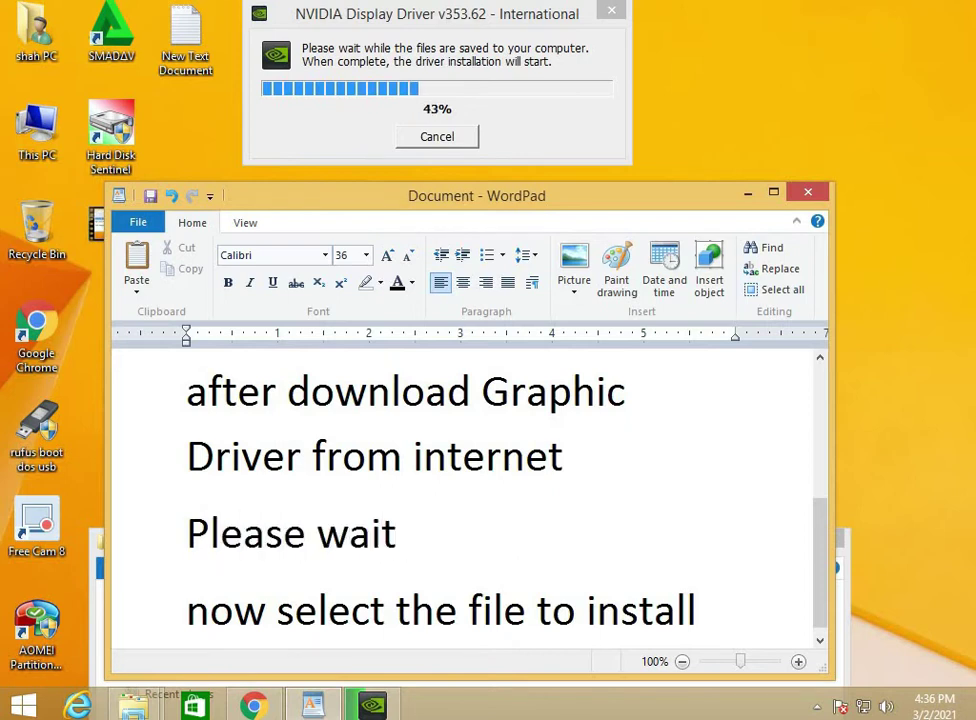
text( whi)
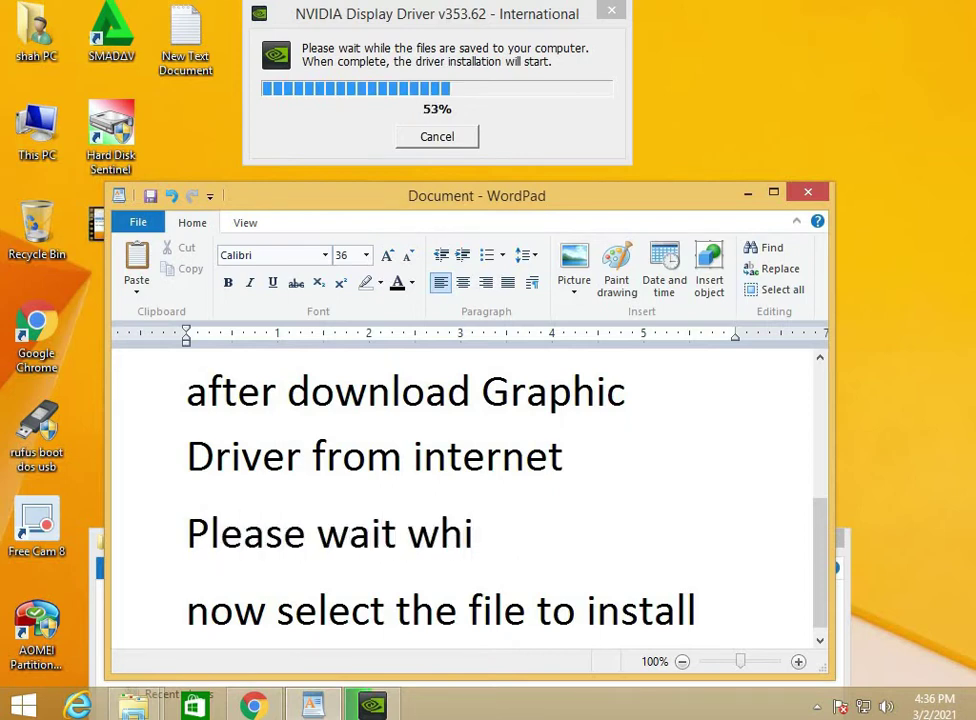
text(le the file are)
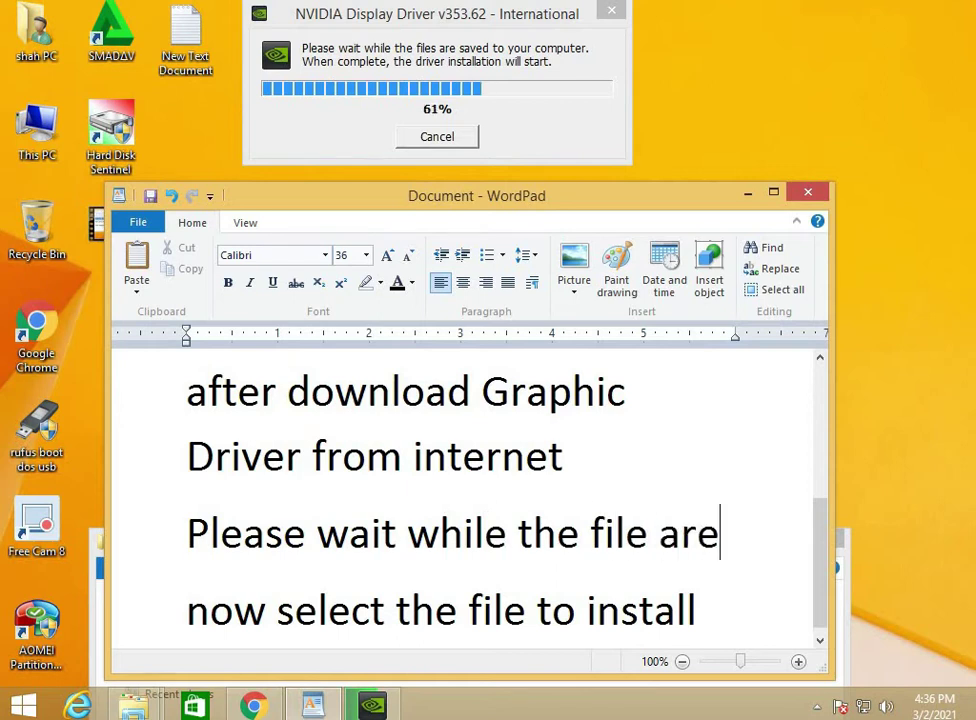
text( saved into)
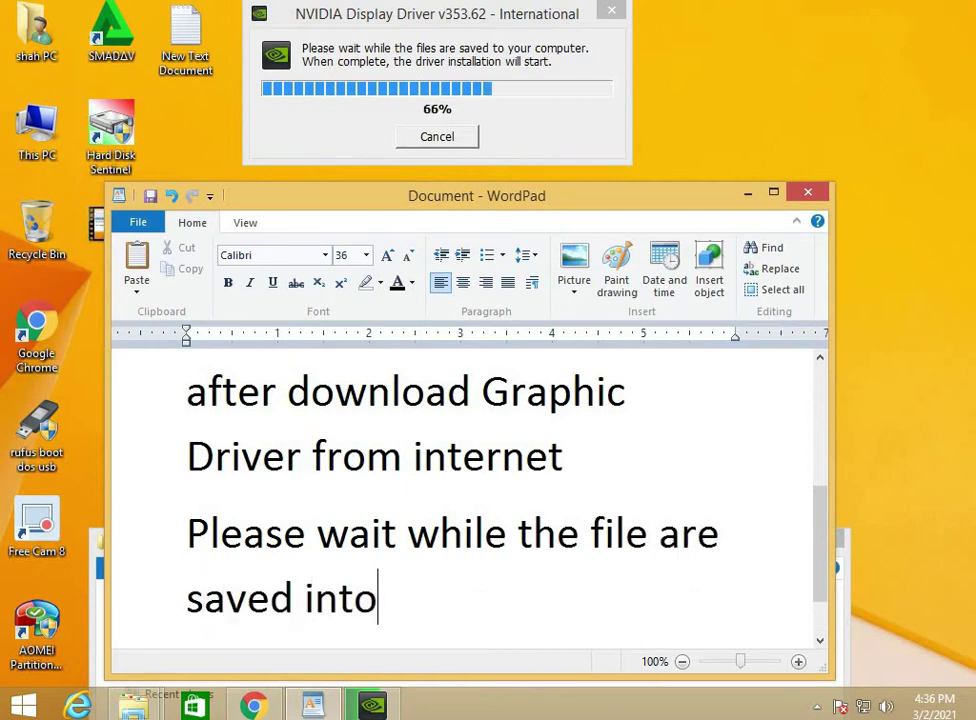
text( your pc fo)
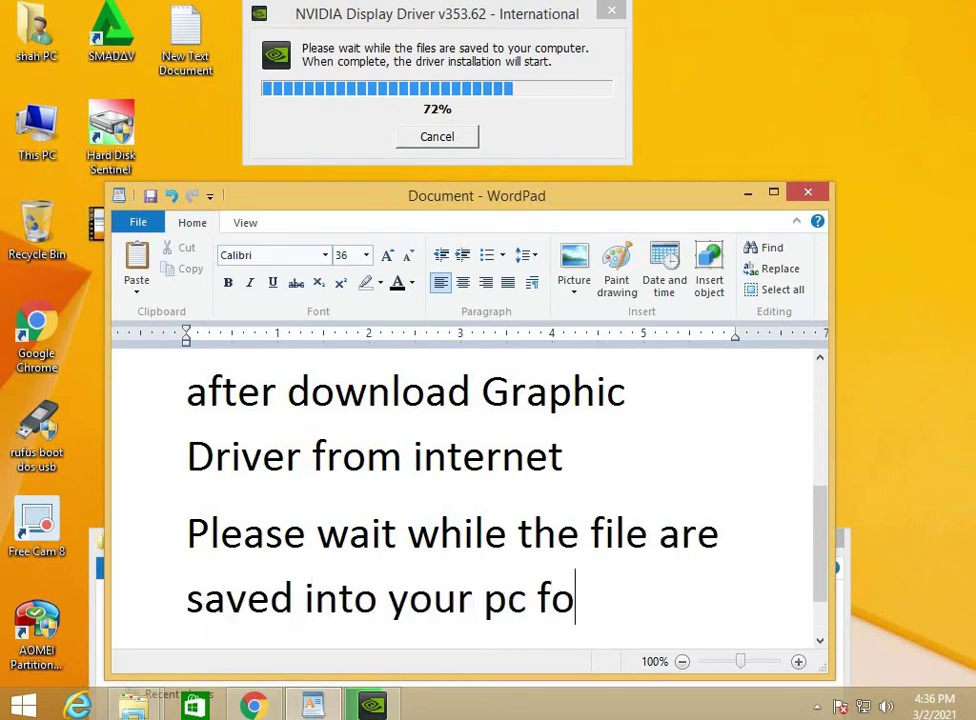
text(r install)
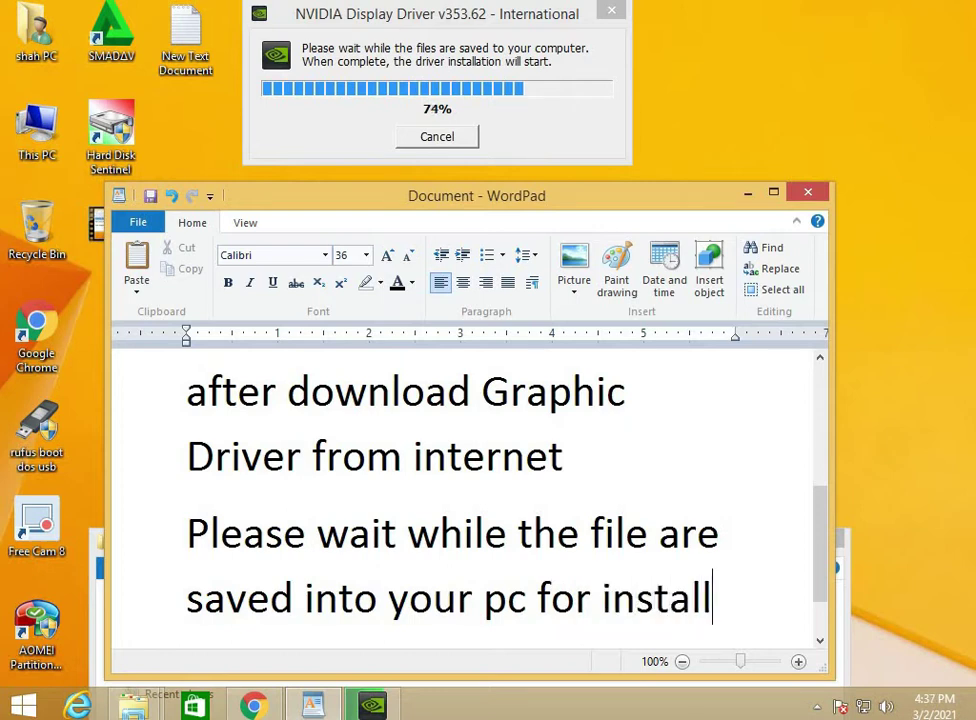
text(ation)
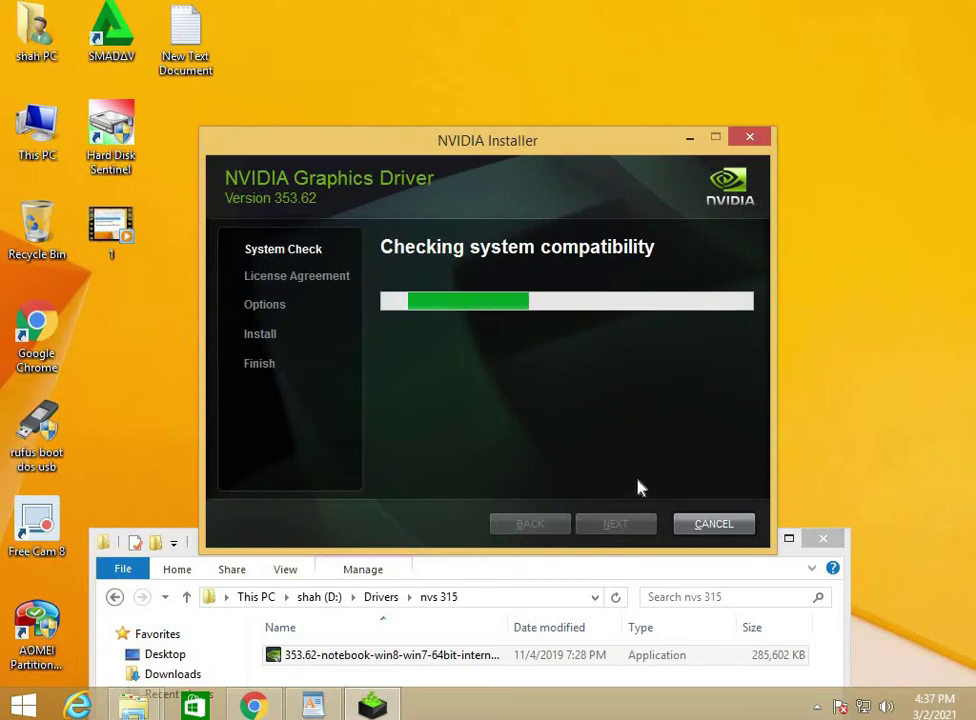
Minimise the nvs 315 folder window and accept the licence agreement in the NVIDIA Installer
click(745, 552)
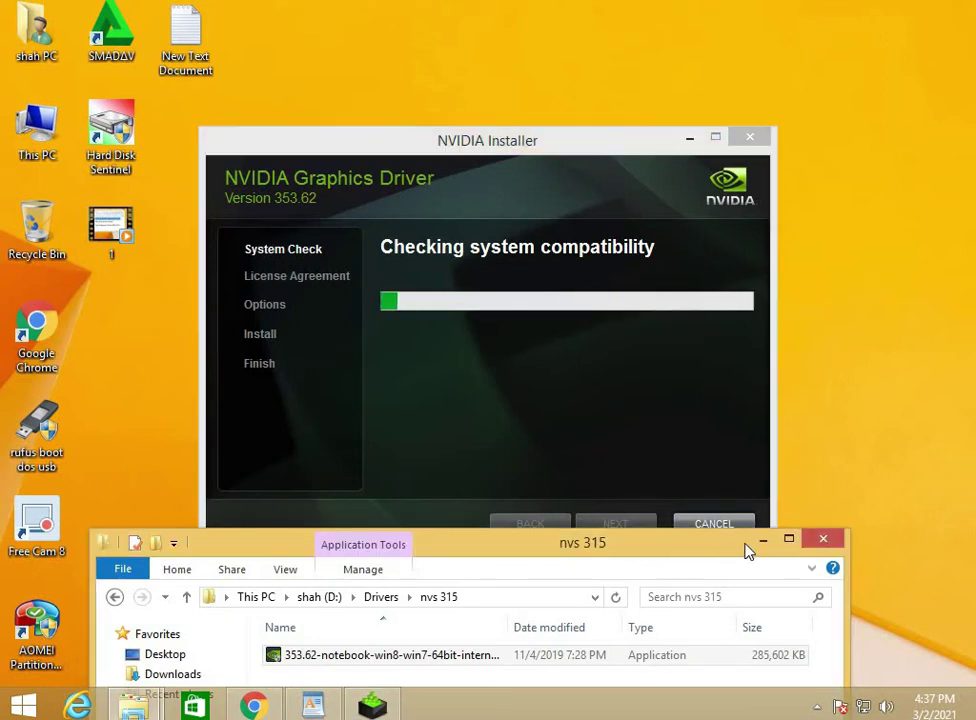
click(763, 541)
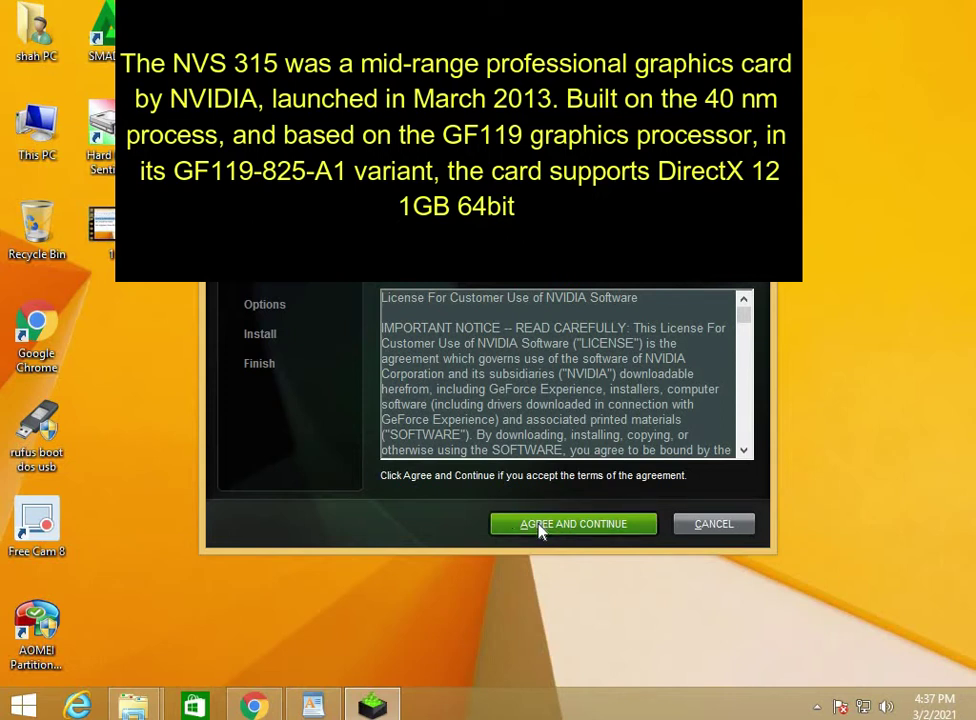
click(540, 527)
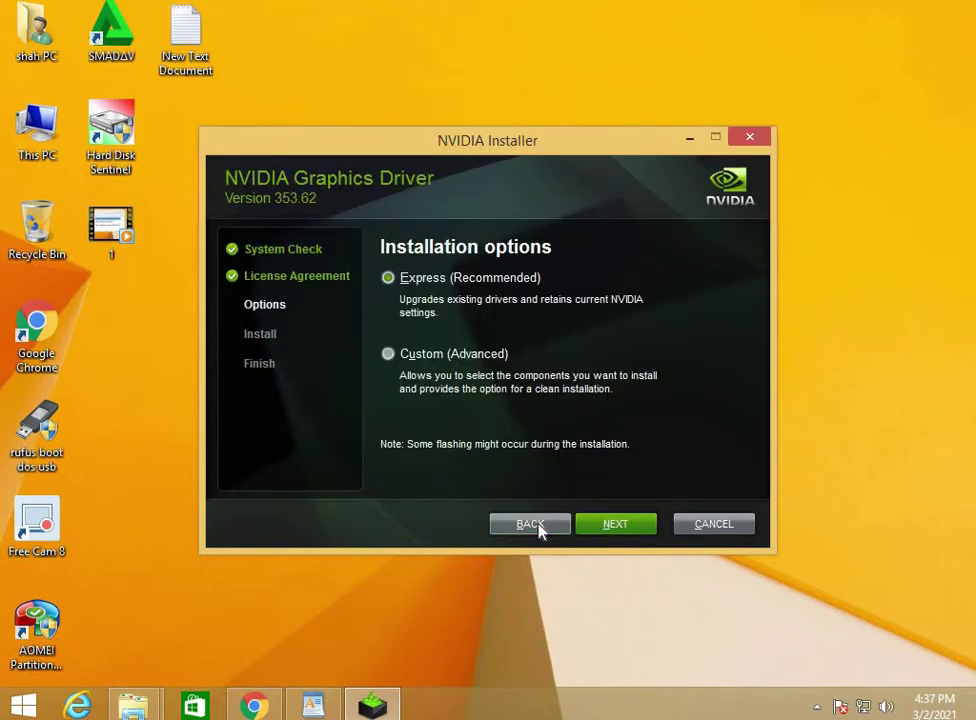
Choose the Express (Recommended) installation option and start installing the graphics driver
click(428, 358)
click(403, 279)
click(616, 525)
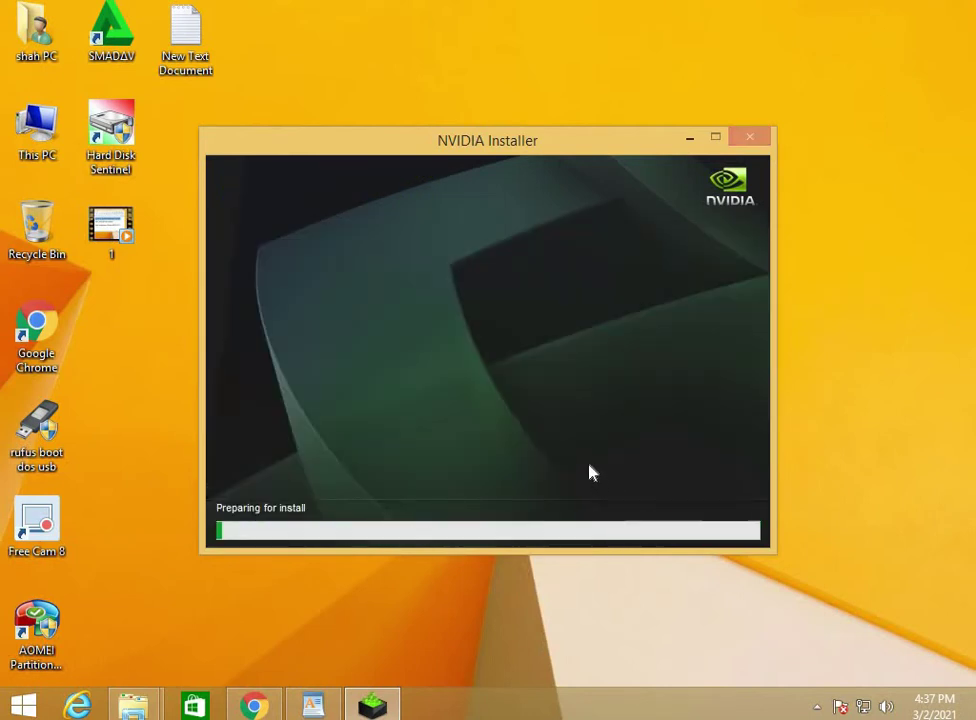
Keep the WordPad note minimised and move the NVIDIA Installer window up to the upper edge of the desktop
click(313, 706)
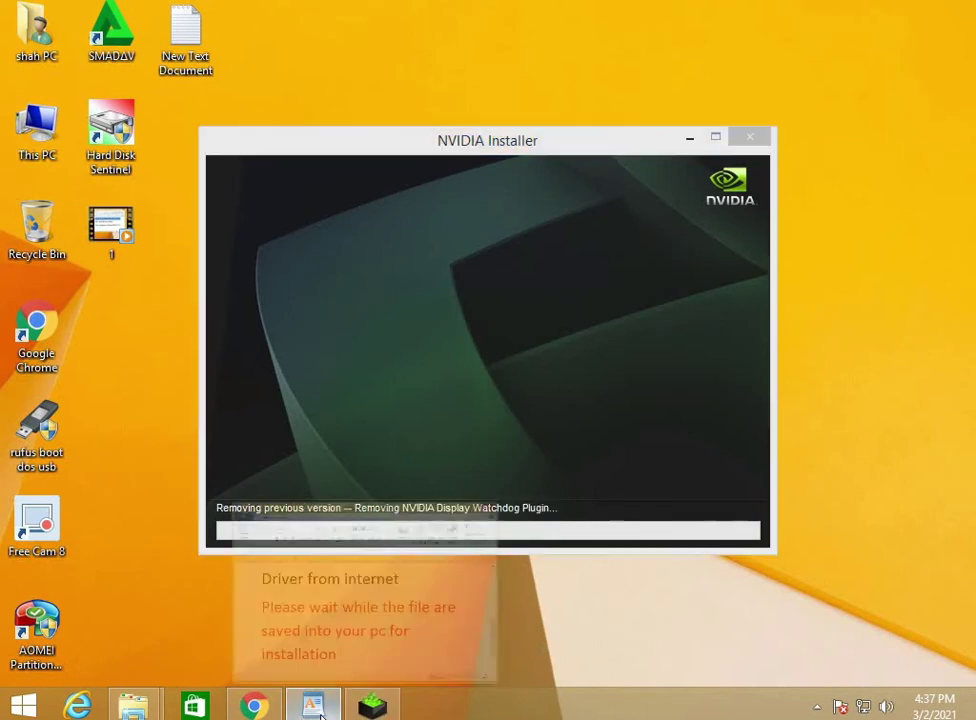
click(748, 194)
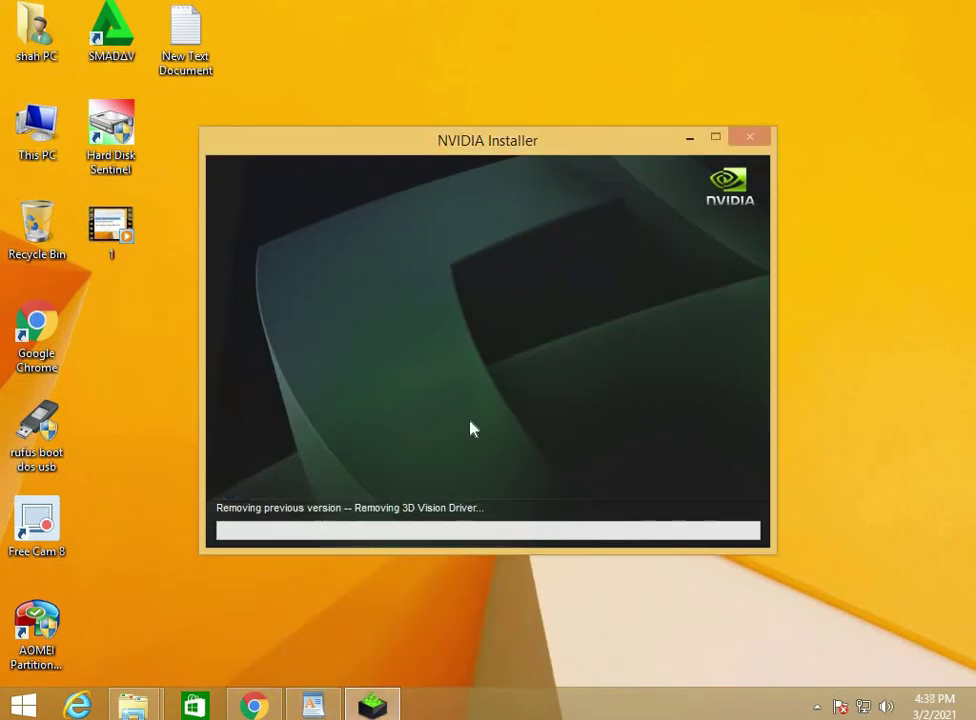
drag(451, 149, 444, 28)
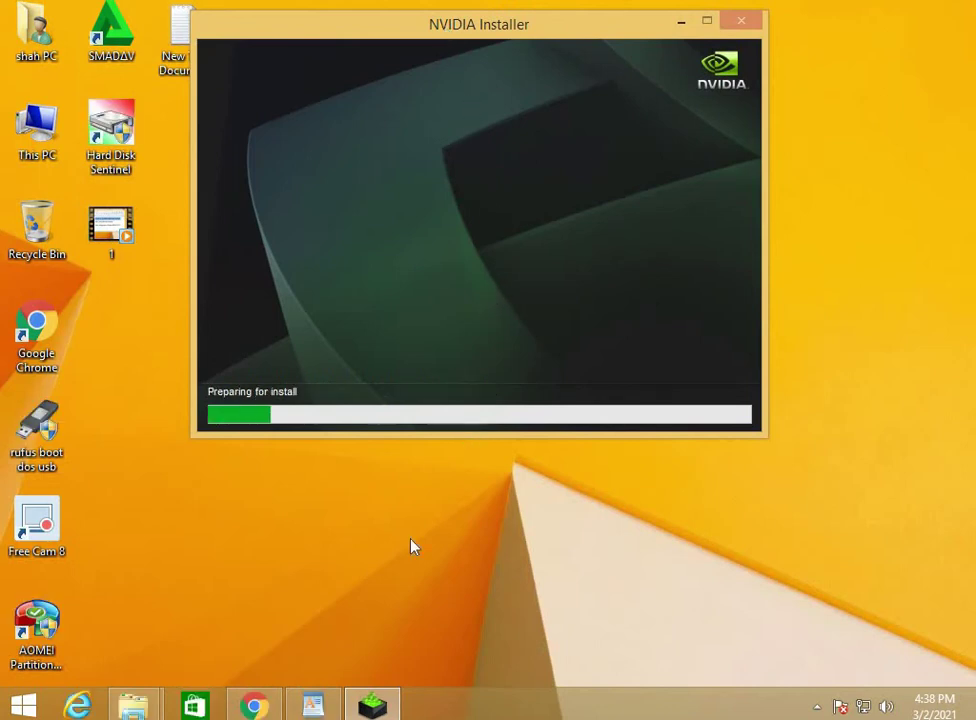
Place the WordPad note below the installer and write "its original graphics driver it will work best and fast than other drivers from dvd disk, or snapy driver,"
click(313, 706)
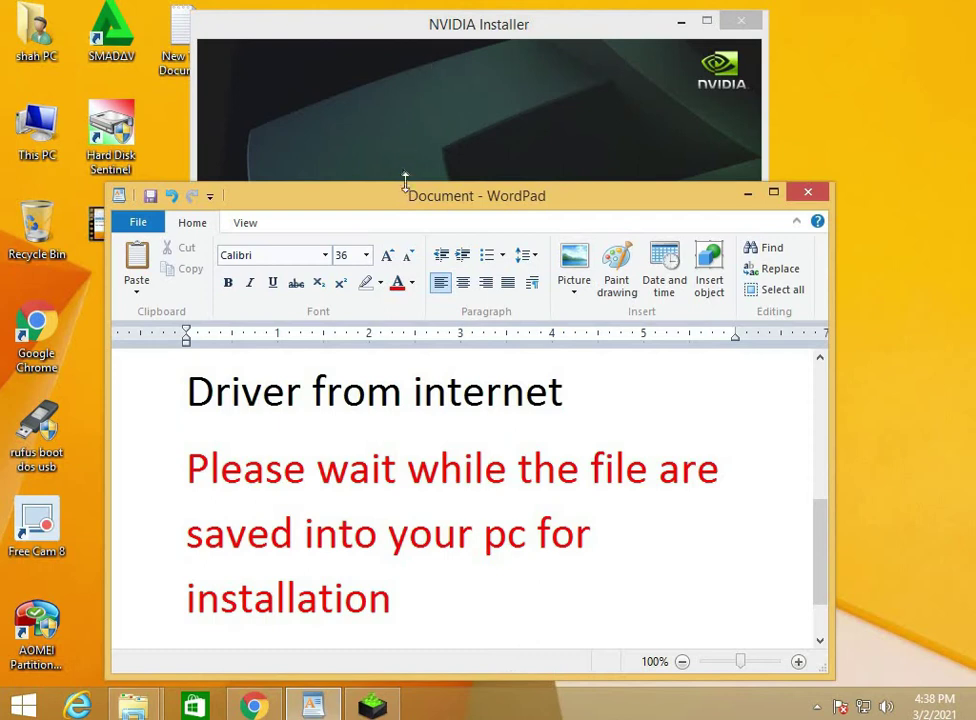
drag(405, 183, 422, 305)
click(195, 519)
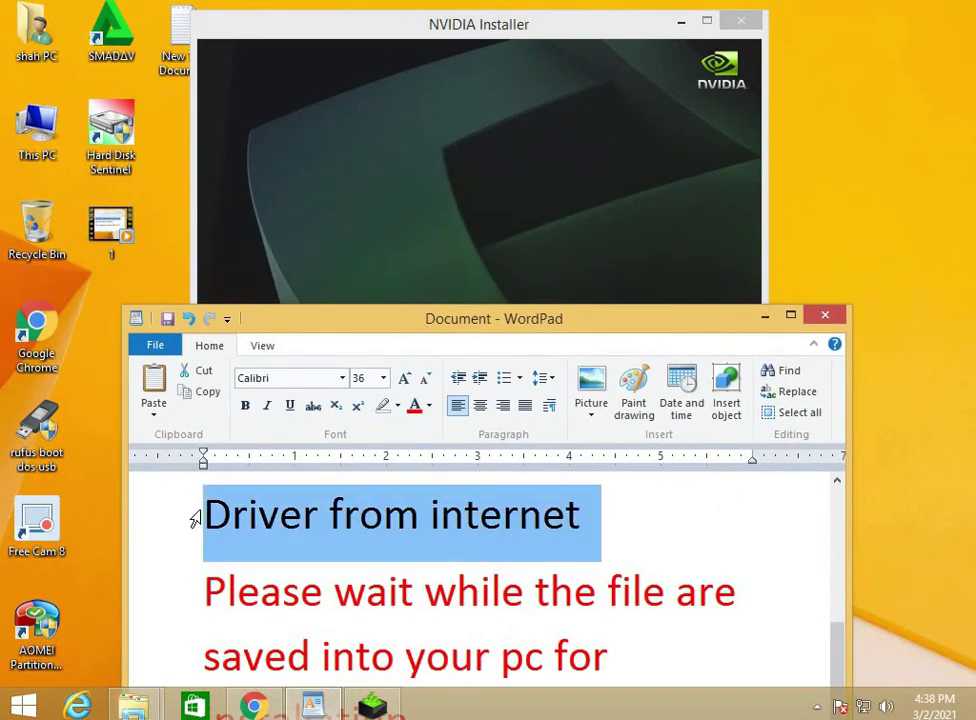
drag(307, 322, 340, 470)
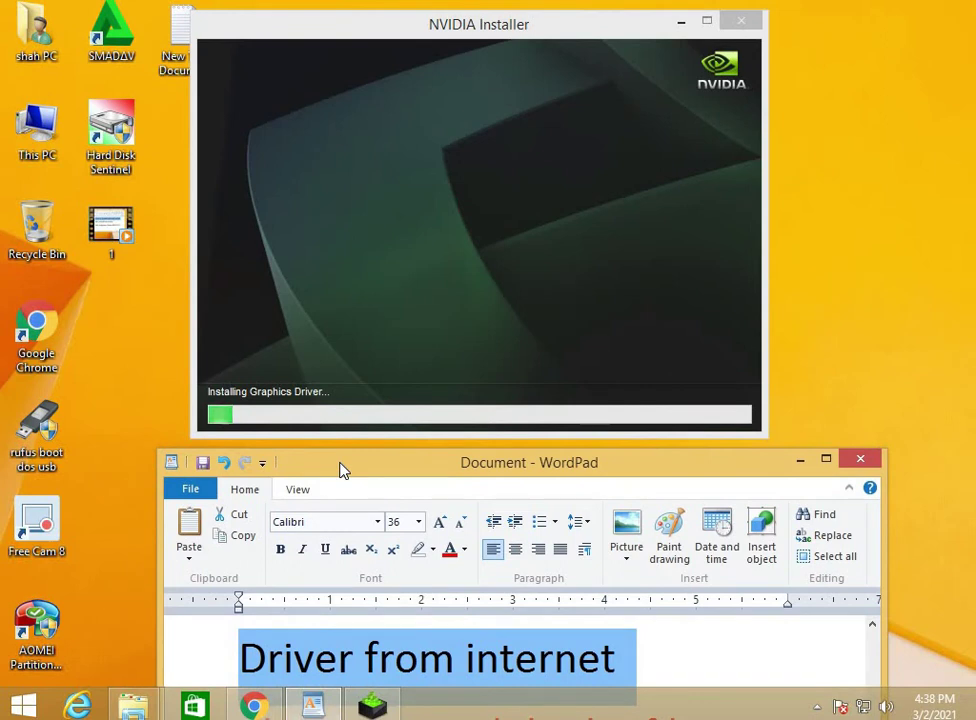
text(after download Graphic)
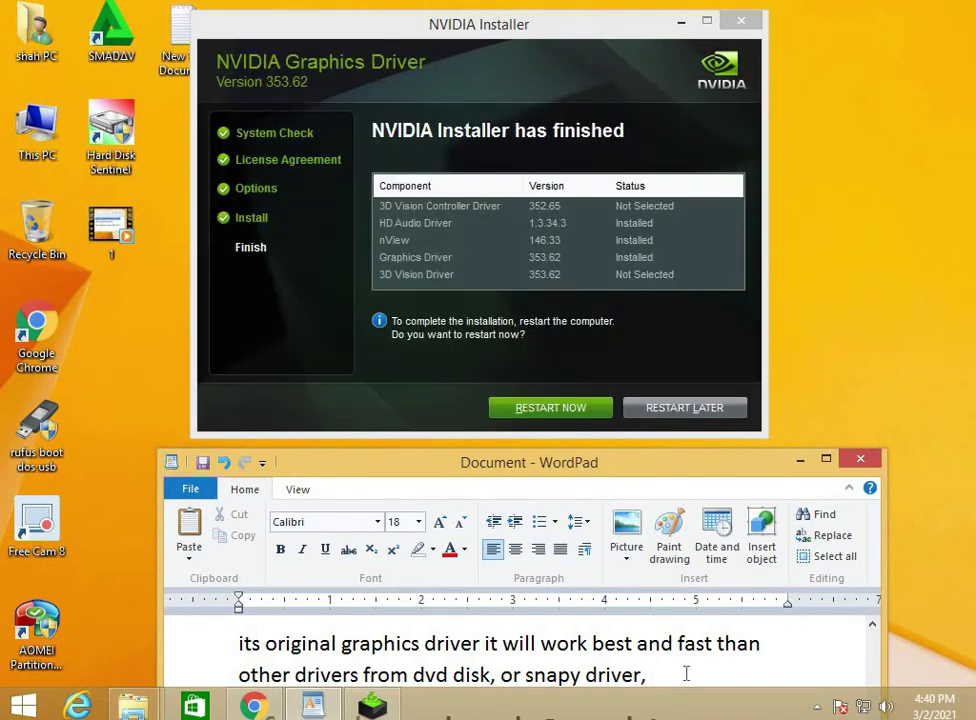
Review each component's version and installation status in the NVIDIA Installer's finish summary, down to the 3D Vision Driver
click(398, 209)
click(425, 226)
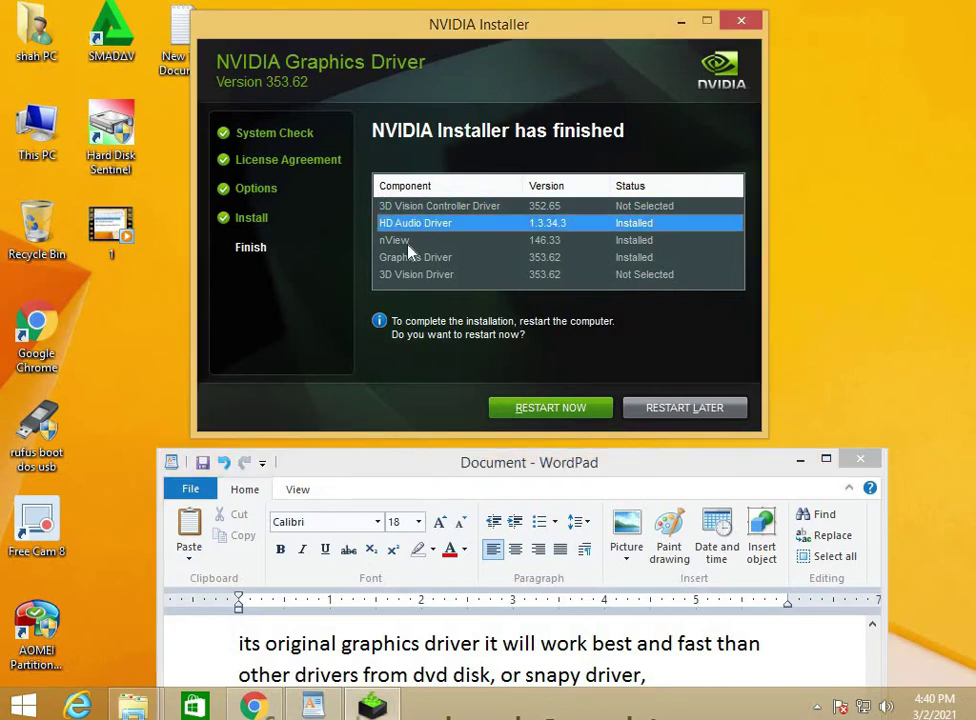
click(411, 244)
click(421, 259)
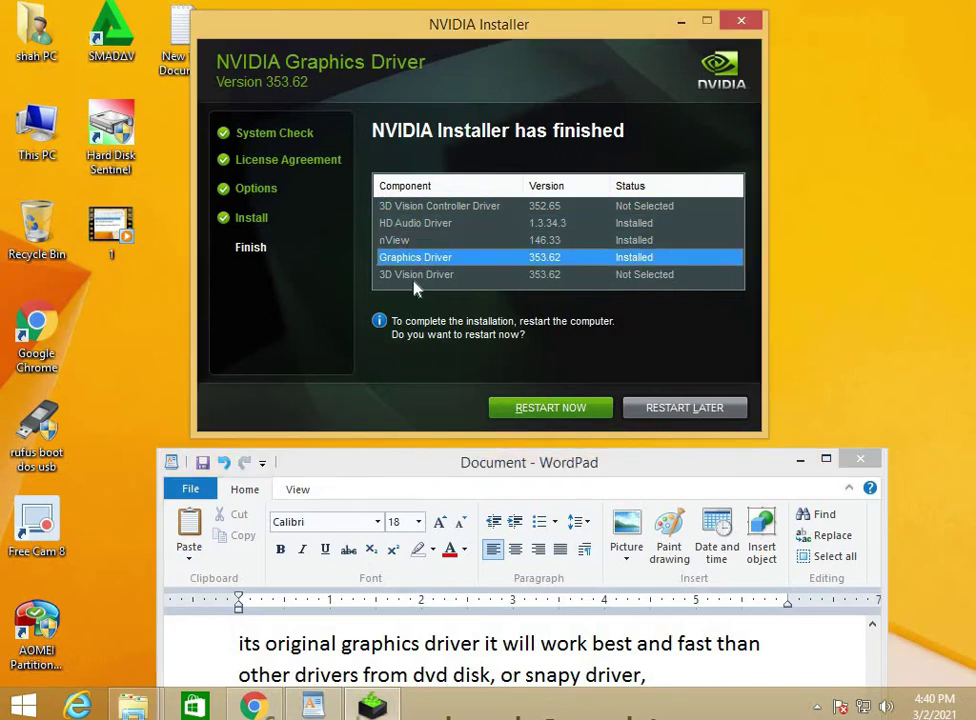
click(415, 276)
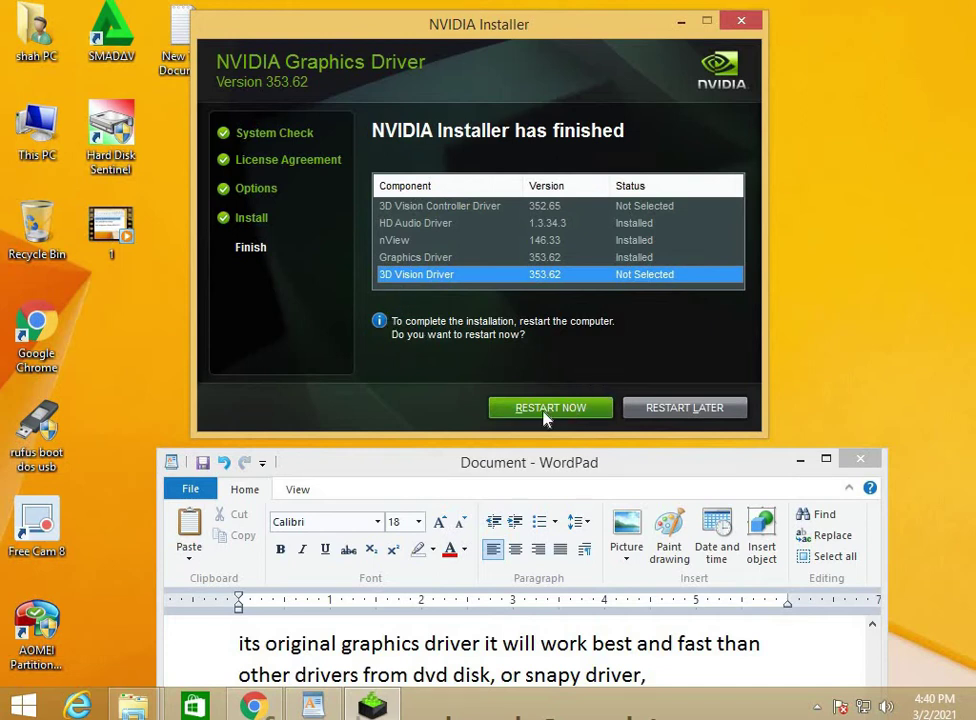
Replace the WordPad note's text with "after complete installation restart your pc and enjoy your graphic and games,"
click(684, 674)
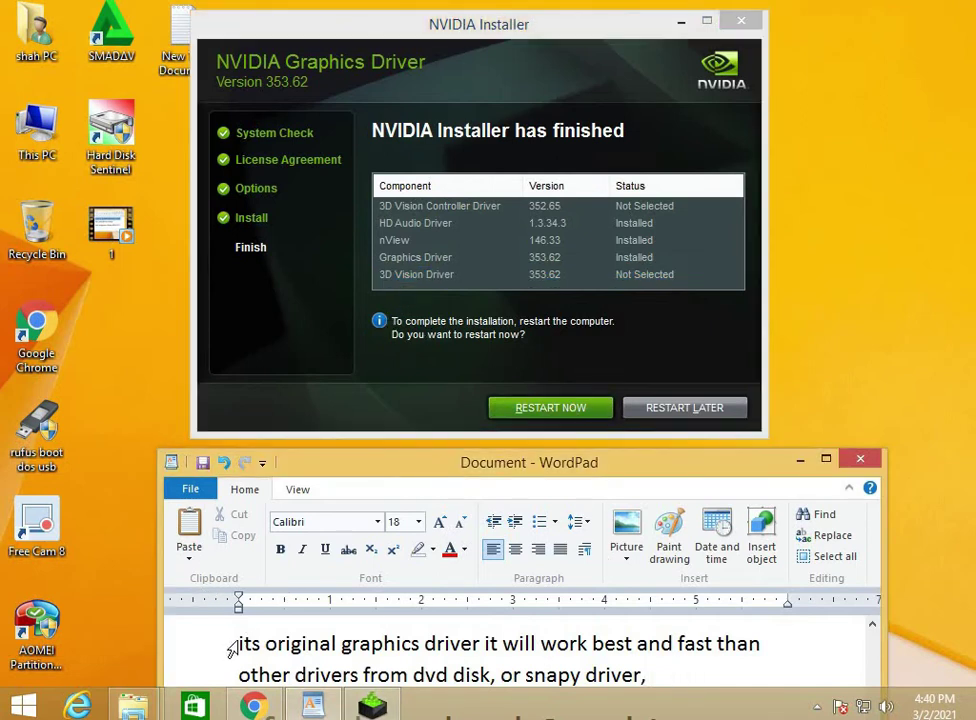
drag(240, 644, 644, 683)
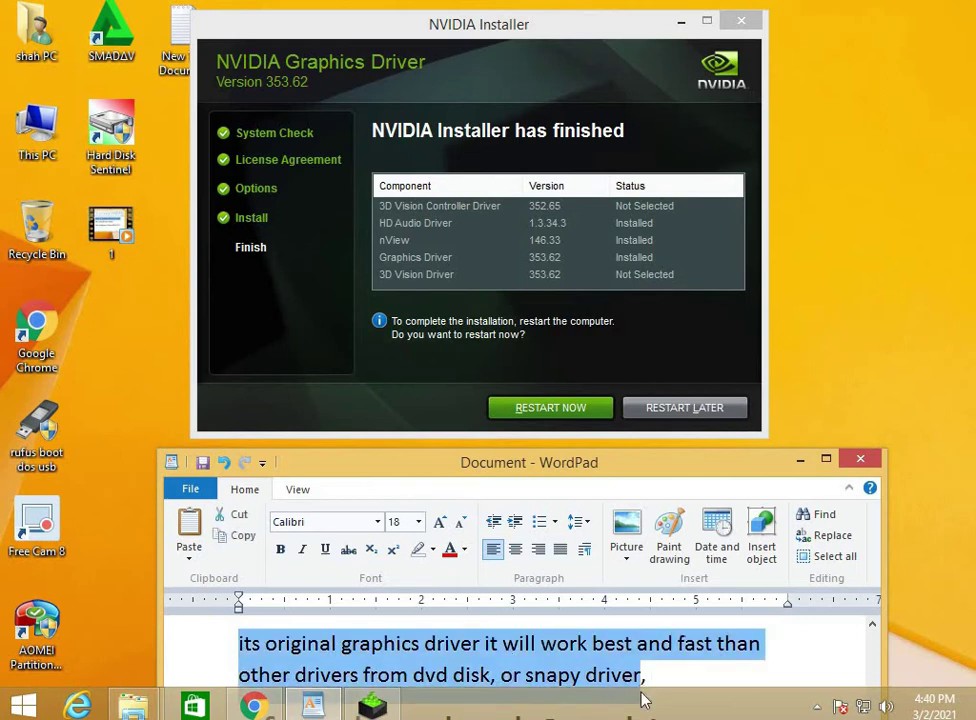
key(Delete)
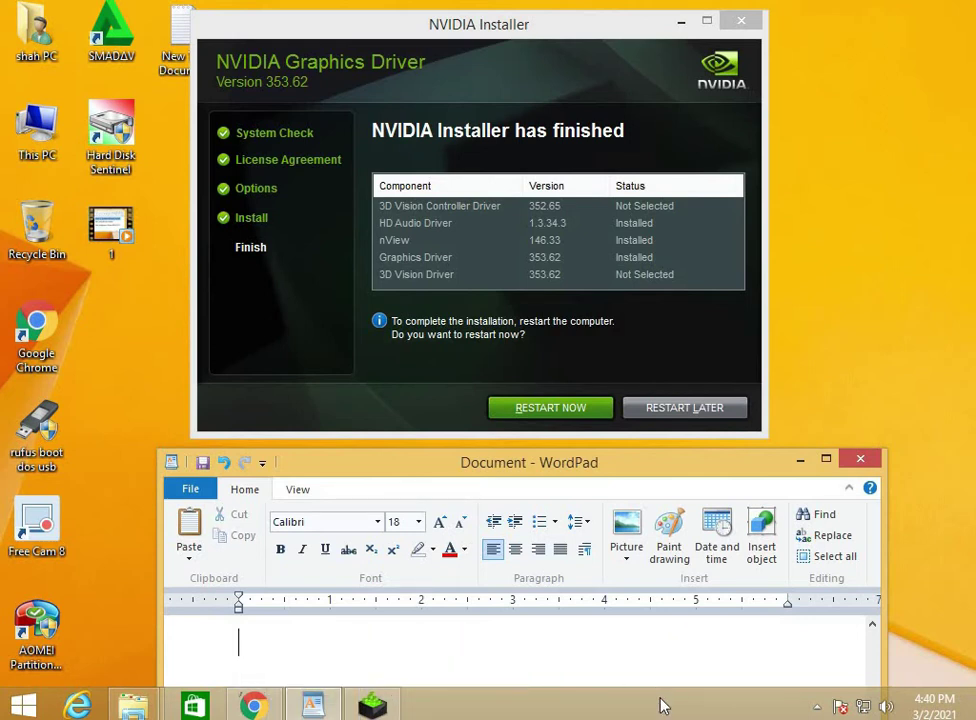
text(after complet)
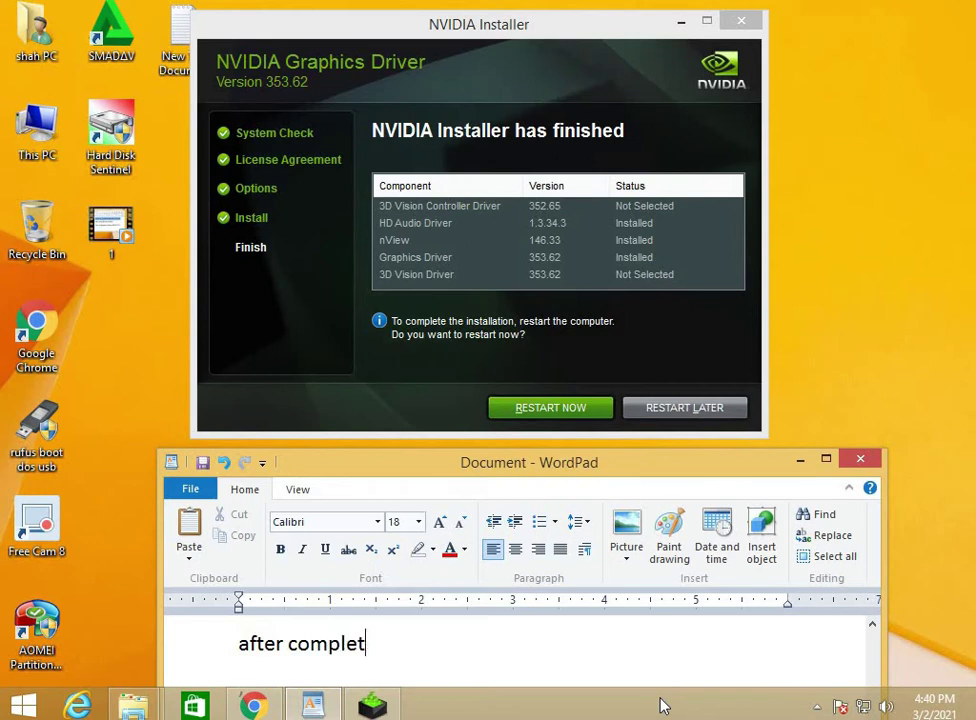
text(e installat)
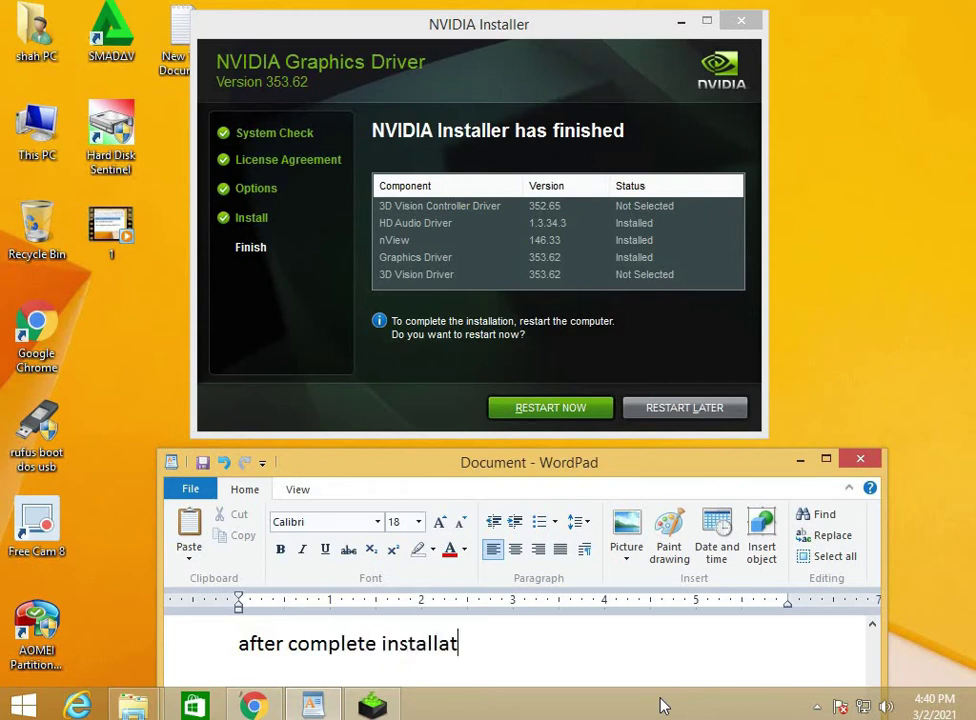
text(ion restart )
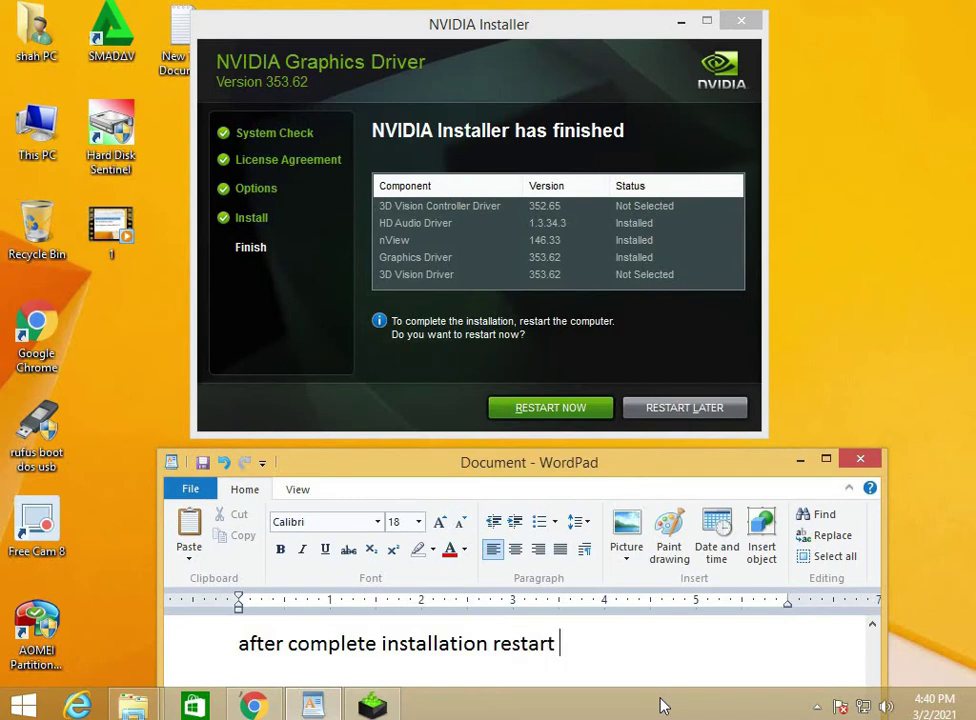
text(your pc and)
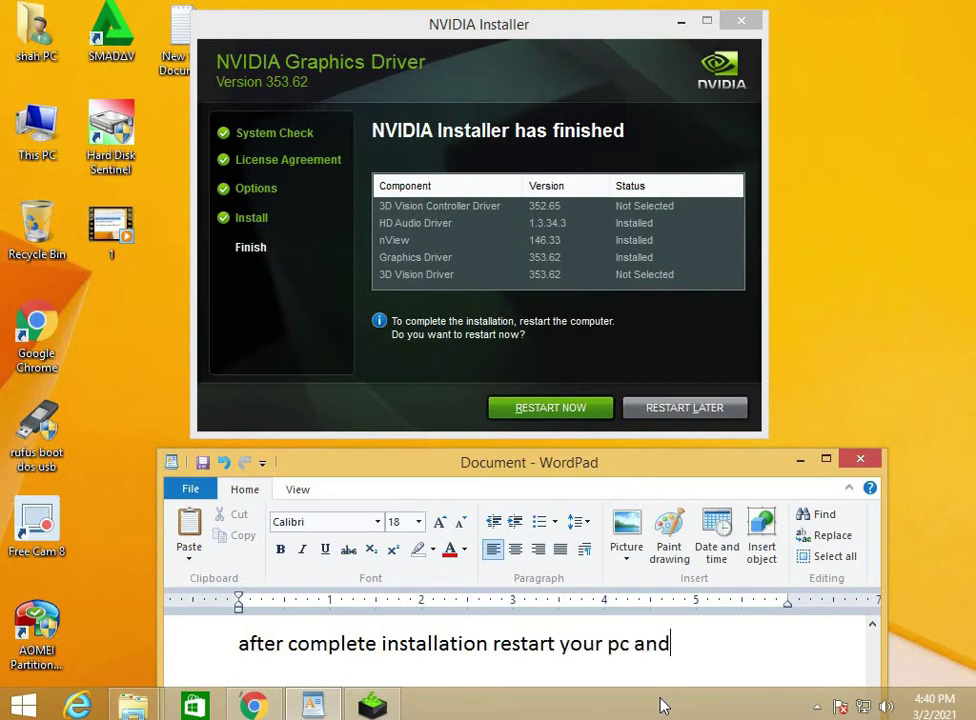
text( enjoy your )
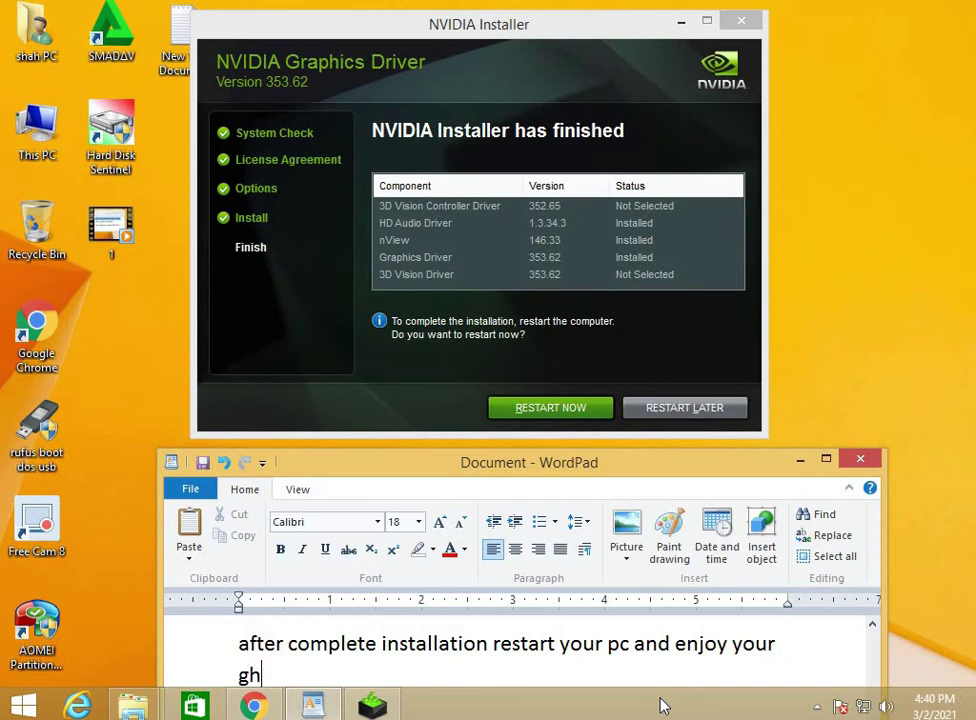
text(graph)
key(BackSpace)
text(raphic )
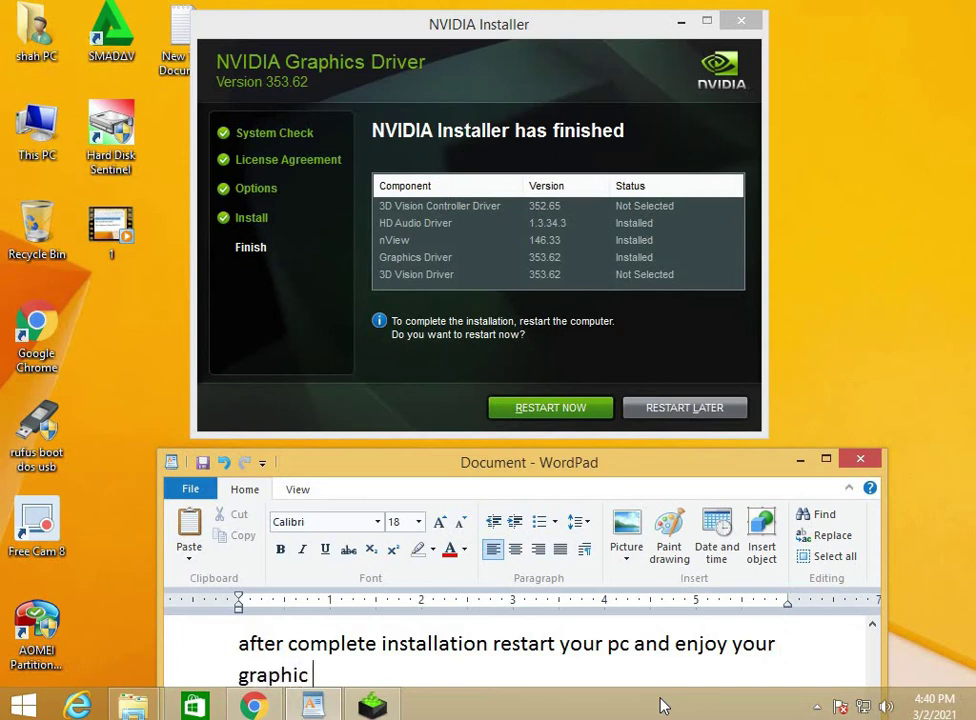
text(and games,)
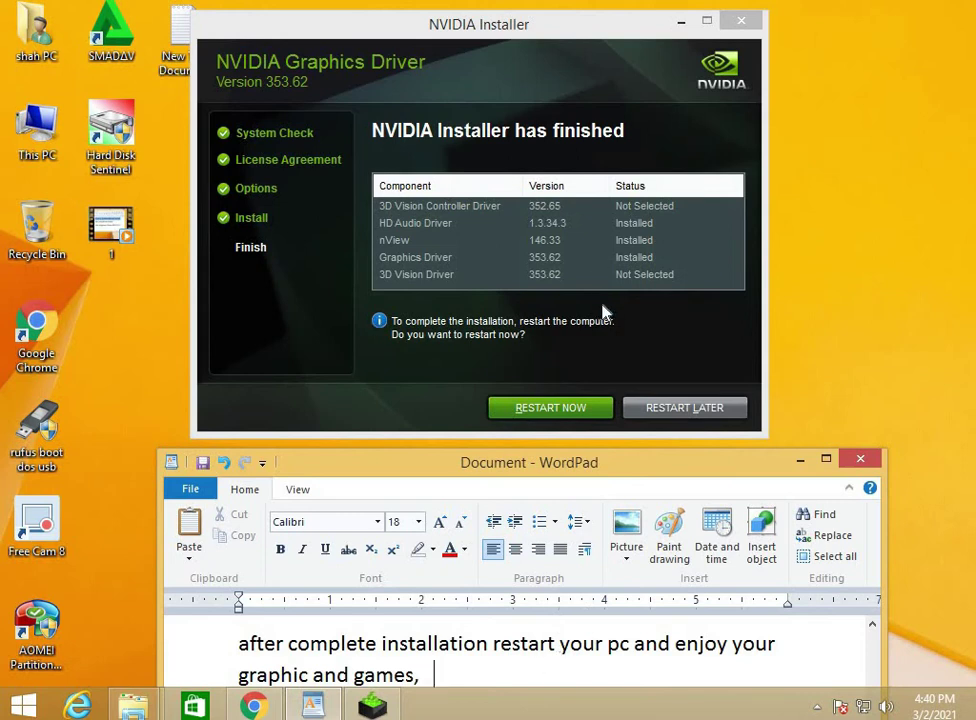
Close the finished NVIDIA Installer by choosing to restart the computer later
click(661, 412)
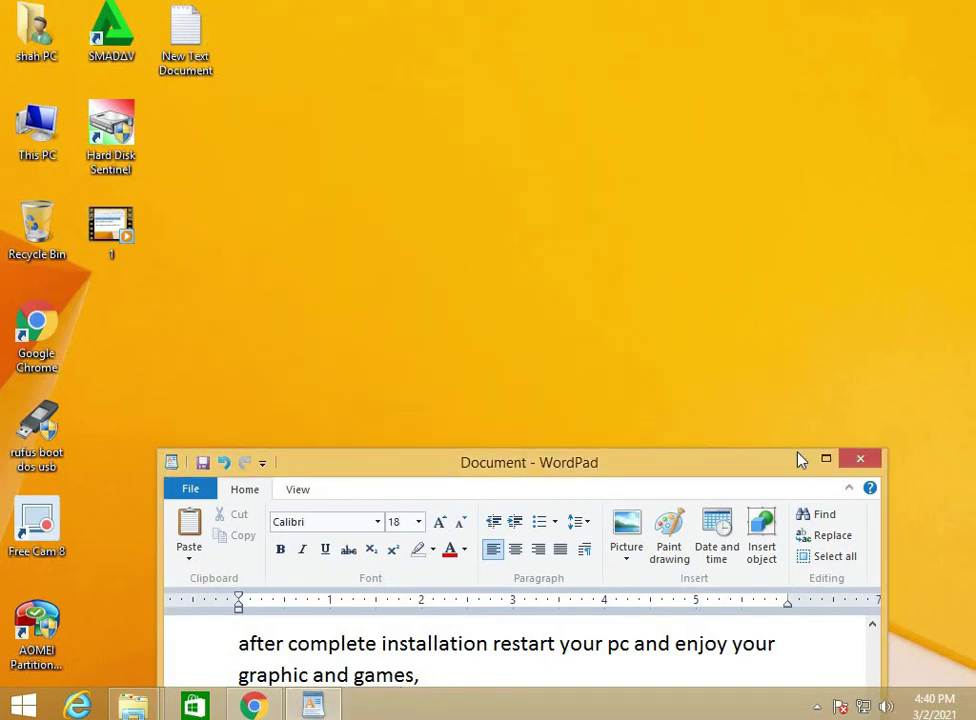
Minimize the WordPad note and check the NVIDIA NVS 315 adapter information in the display's advanced settings, leaving the settings unchanged
click(800, 460)
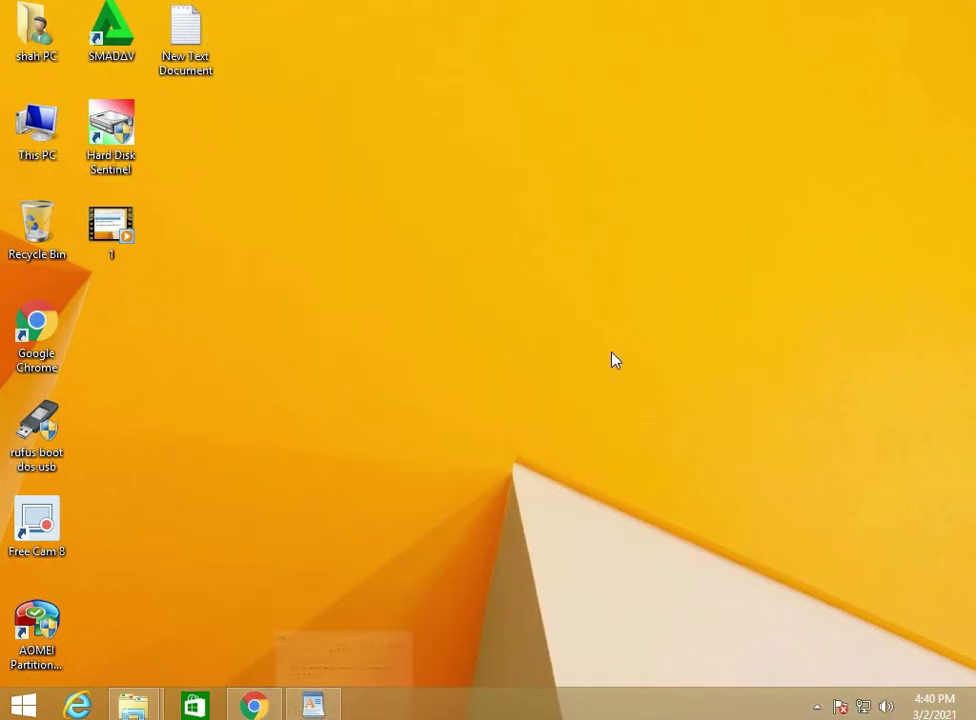
right_click(524, 288)
click(568, 407)
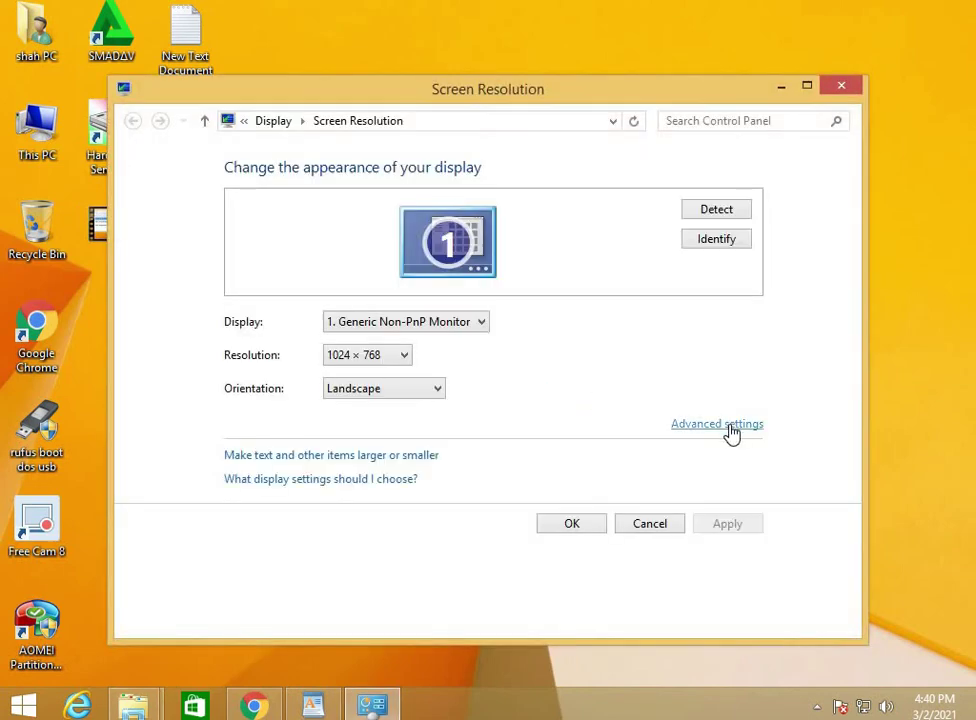
click(731, 428)
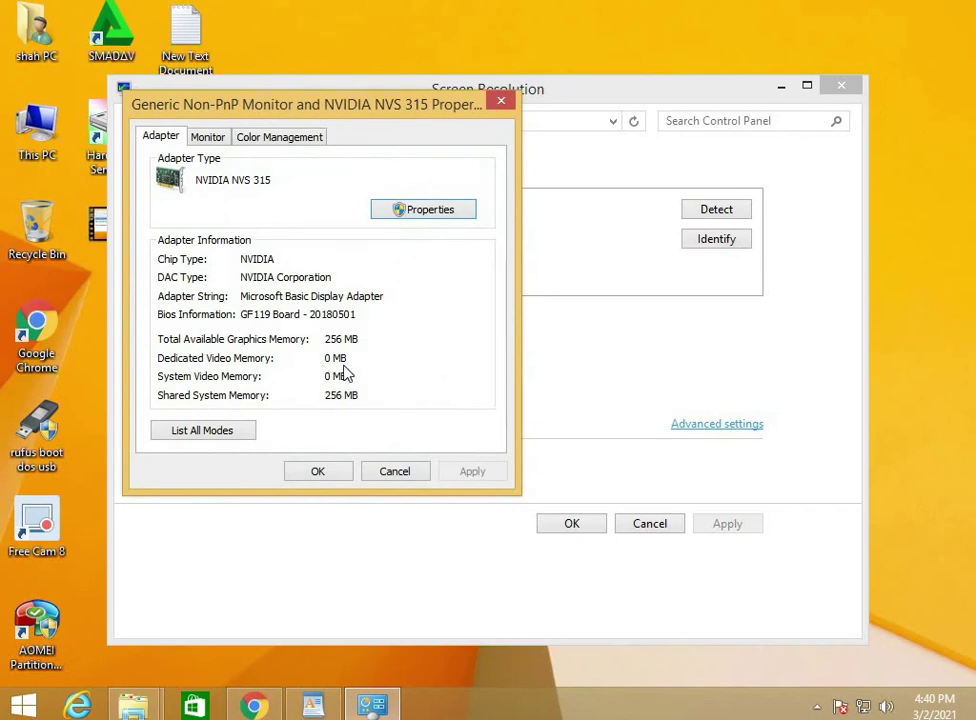
click(396, 476)
click(841, 86)
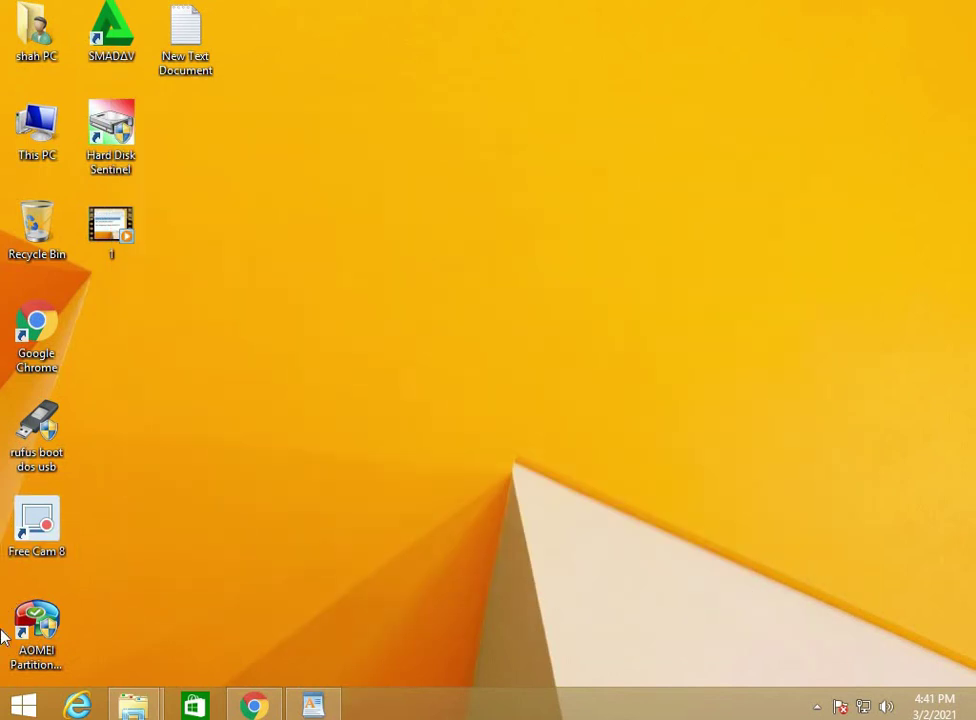
Restart the computer from the Start screen to complete the graphics driver installation
click(22, 707)
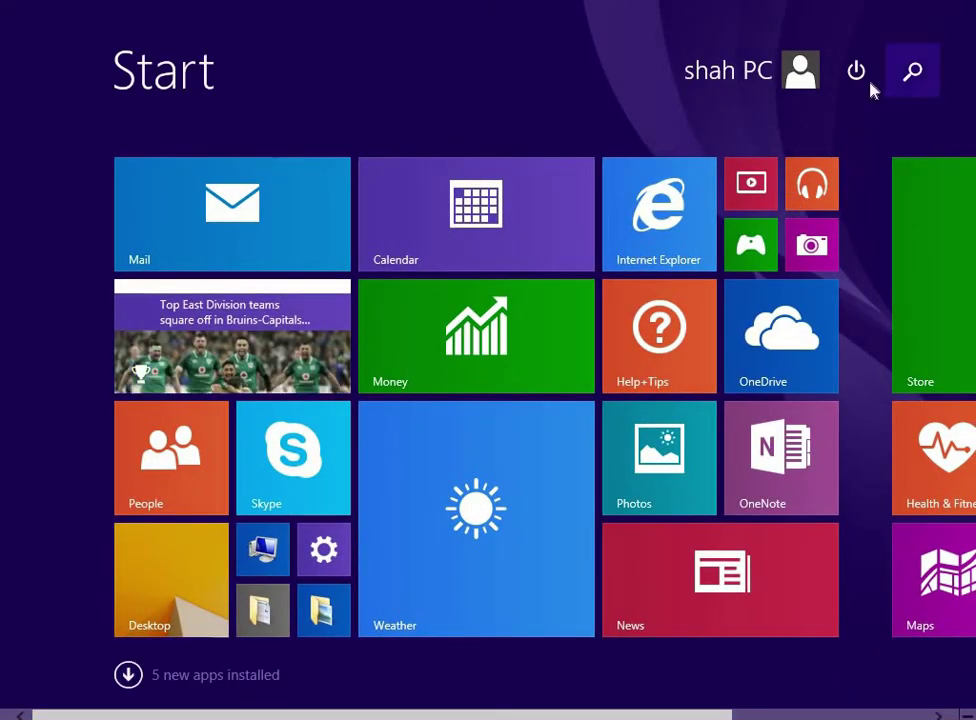
click(856, 70)
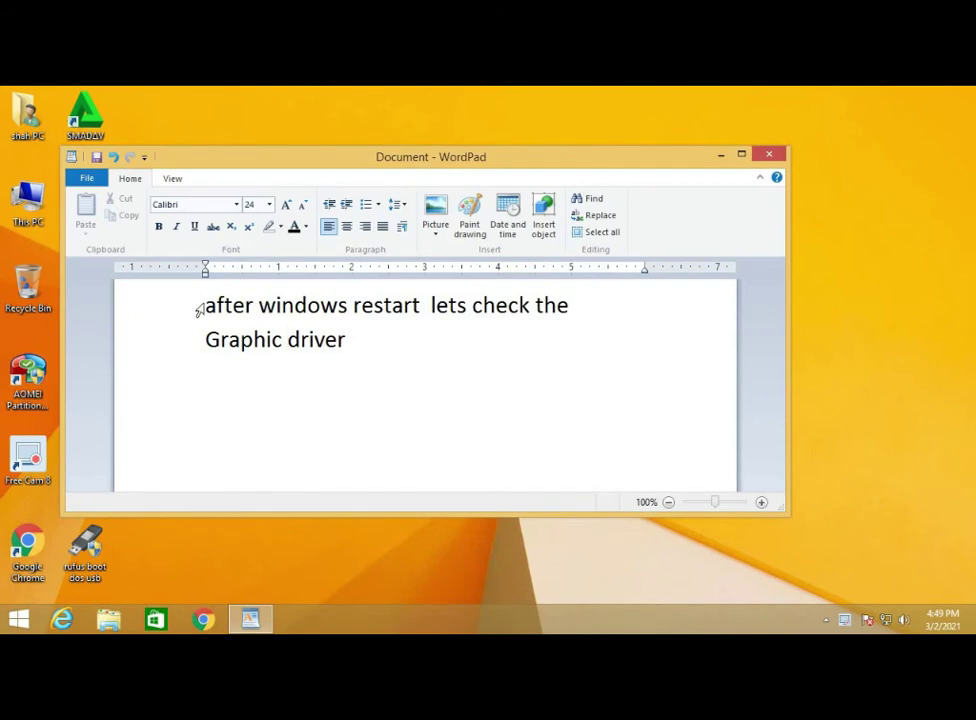
Minimize the WordPad note about checking the graphic driver and open the display adapter's properties from the advanced screen resolution settings
drag(204, 305, 347, 338)
click(406, 359)
click(720, 155)
right_click(529, 173)
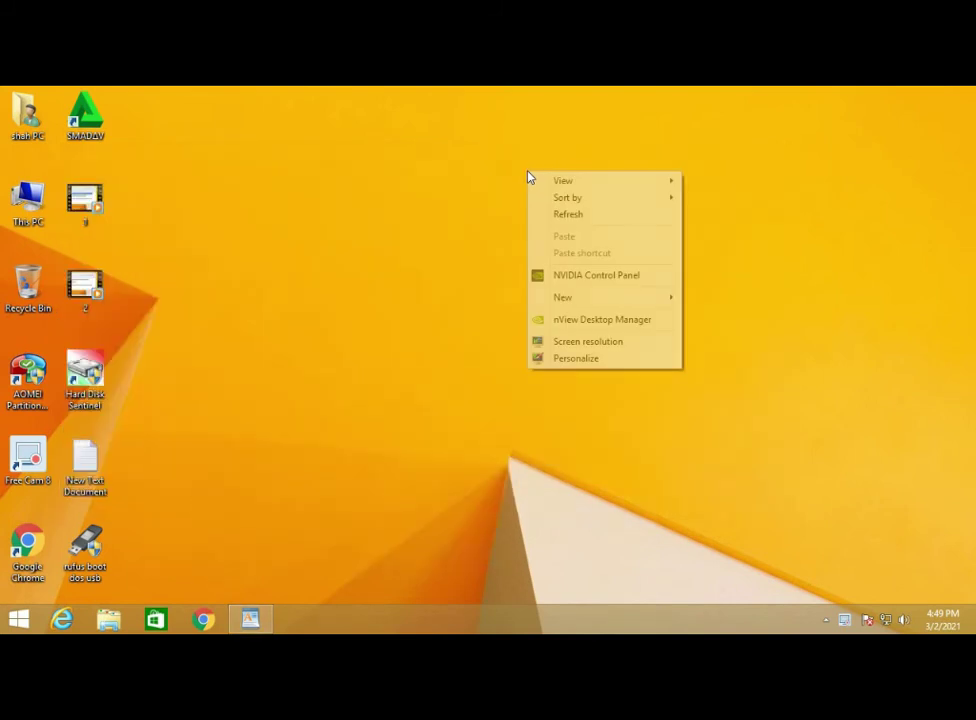
click(588, 342)
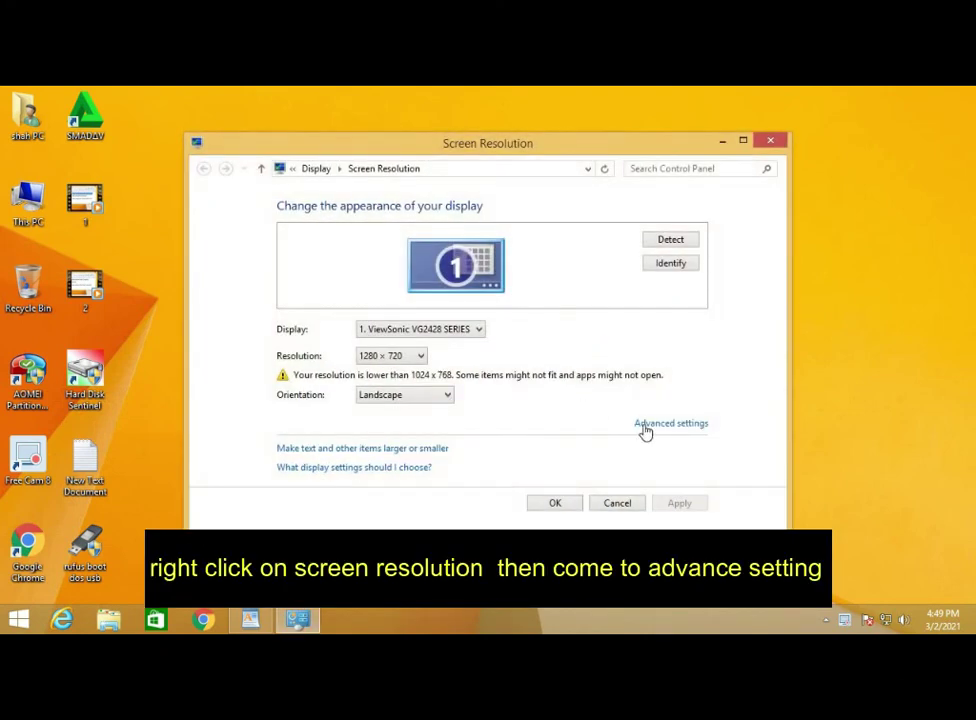
click(668, 428)
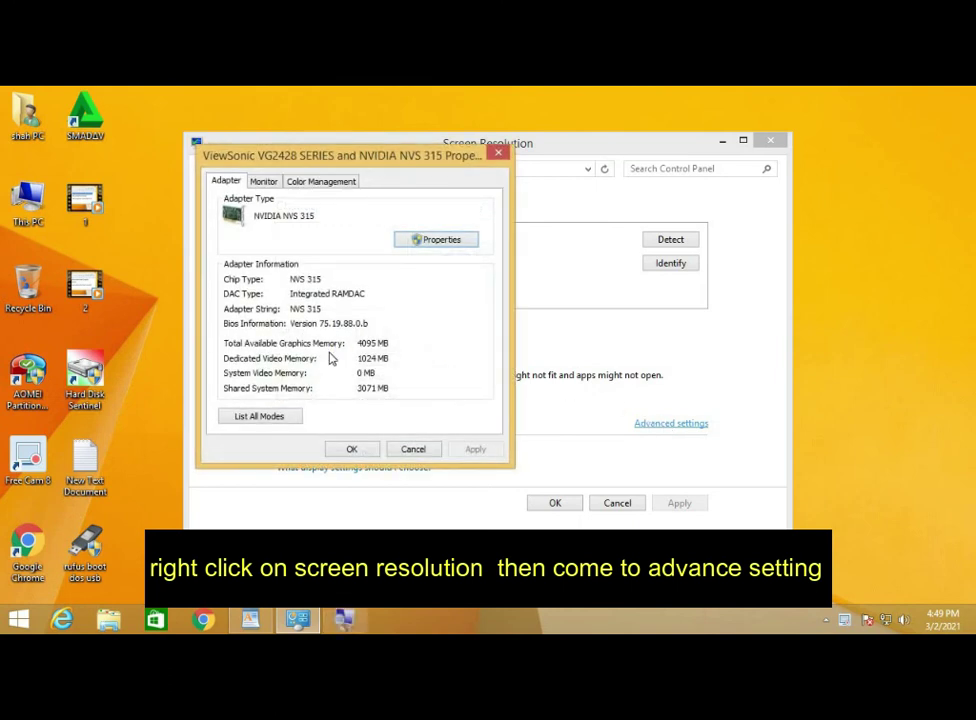
Magnify the screen to 200% to examine the adapter's chip and memory information, and close Magnifier and the display settings windows
key(super+plus)
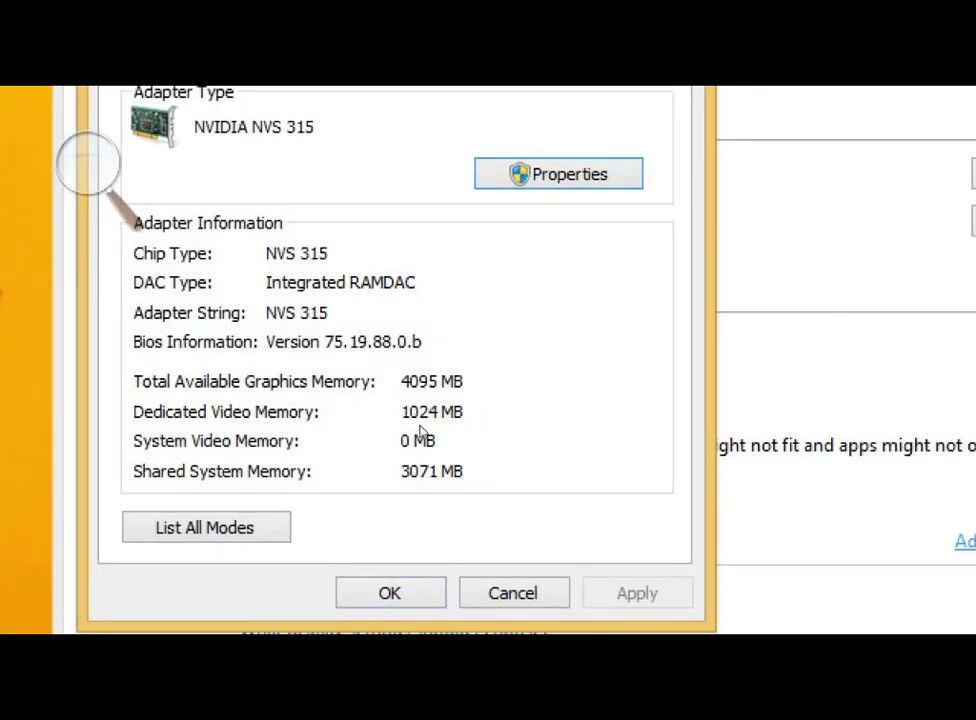
key(super+plus)
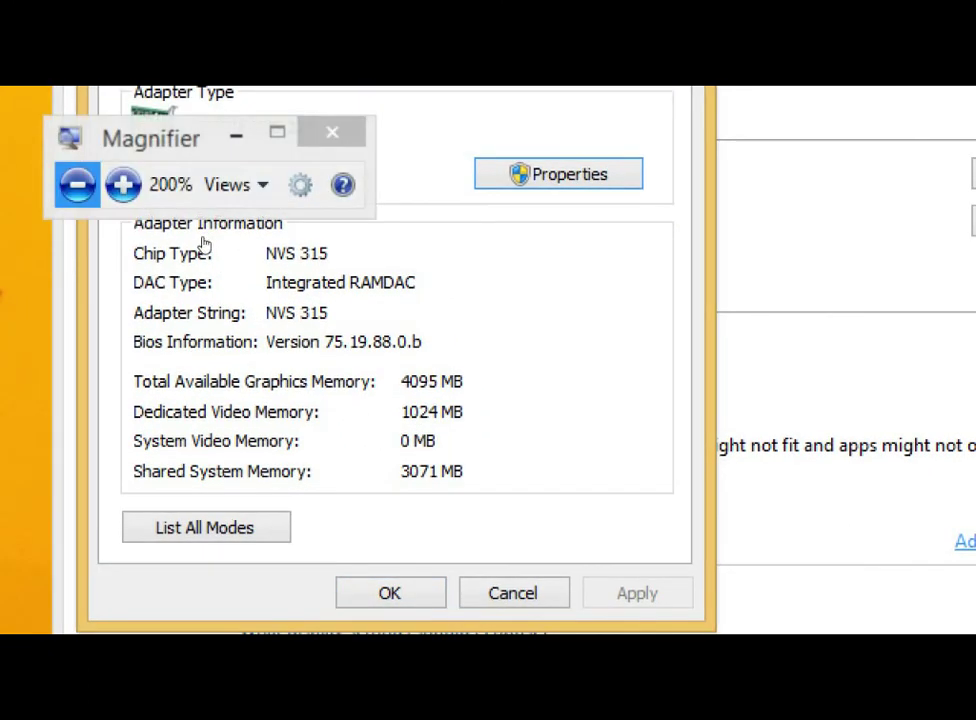
key(super+Escape)
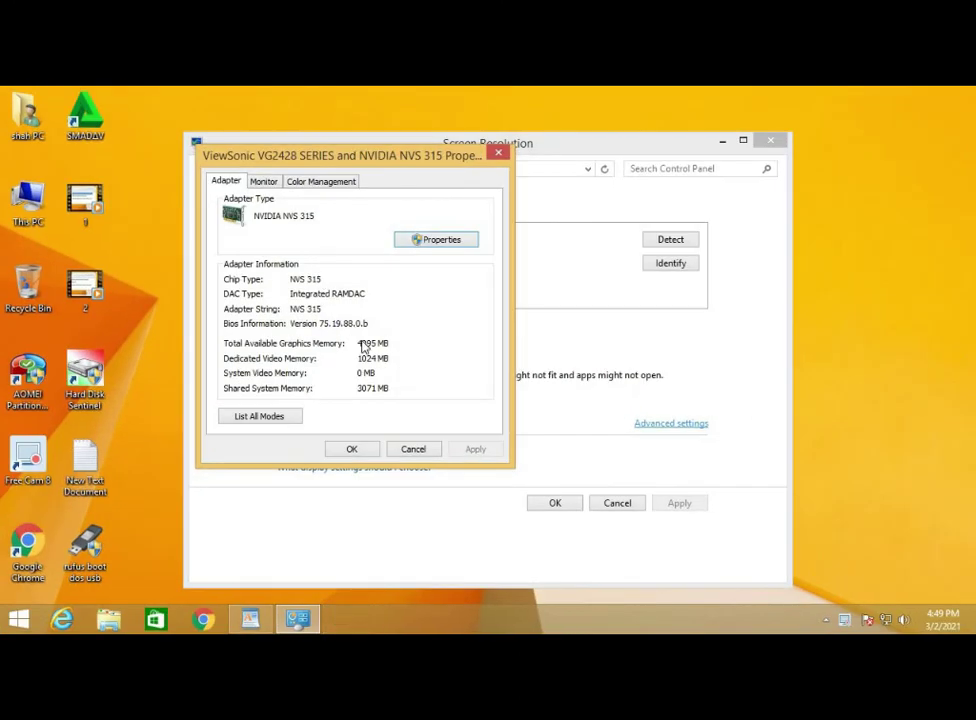
click(413, 450)
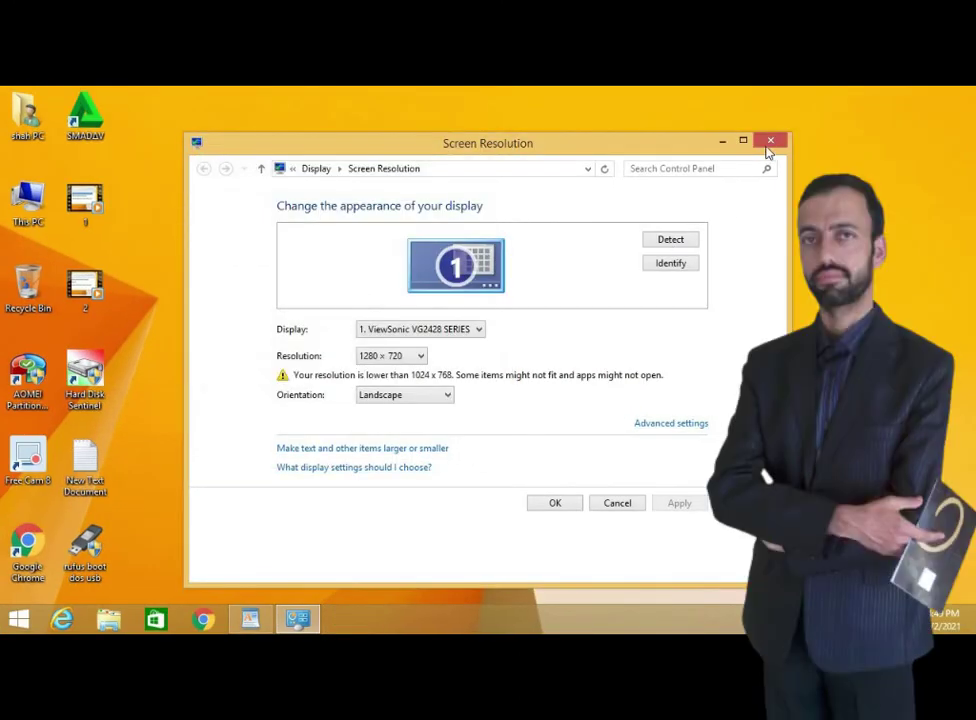
click(770, 145)
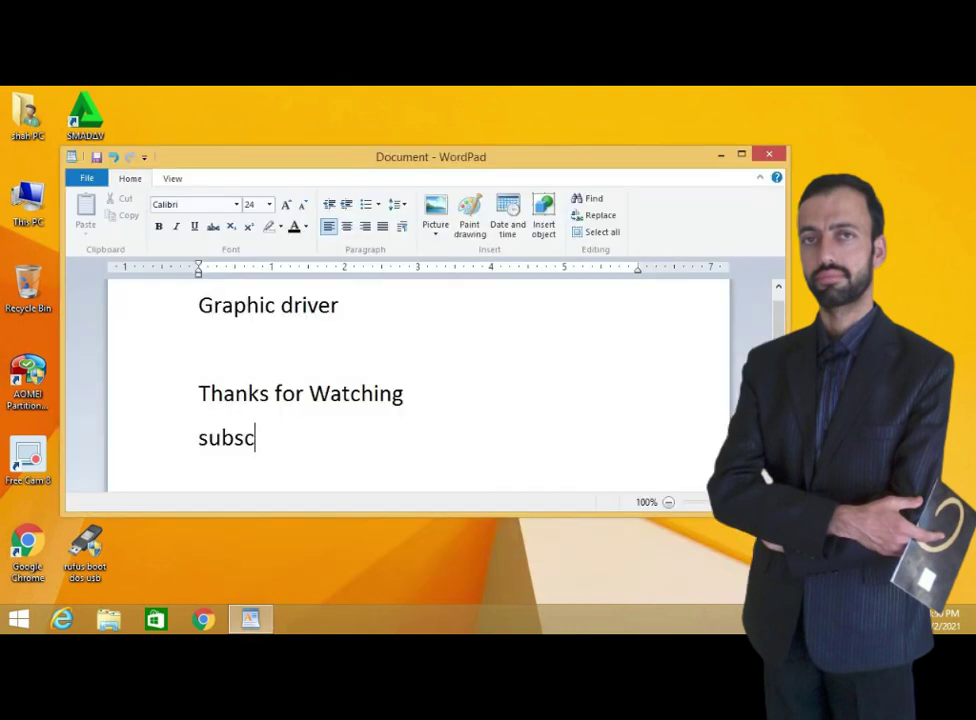
Finish the line "subscribe" below "Thanks for Watching" in the WordPad note
text(ribe)
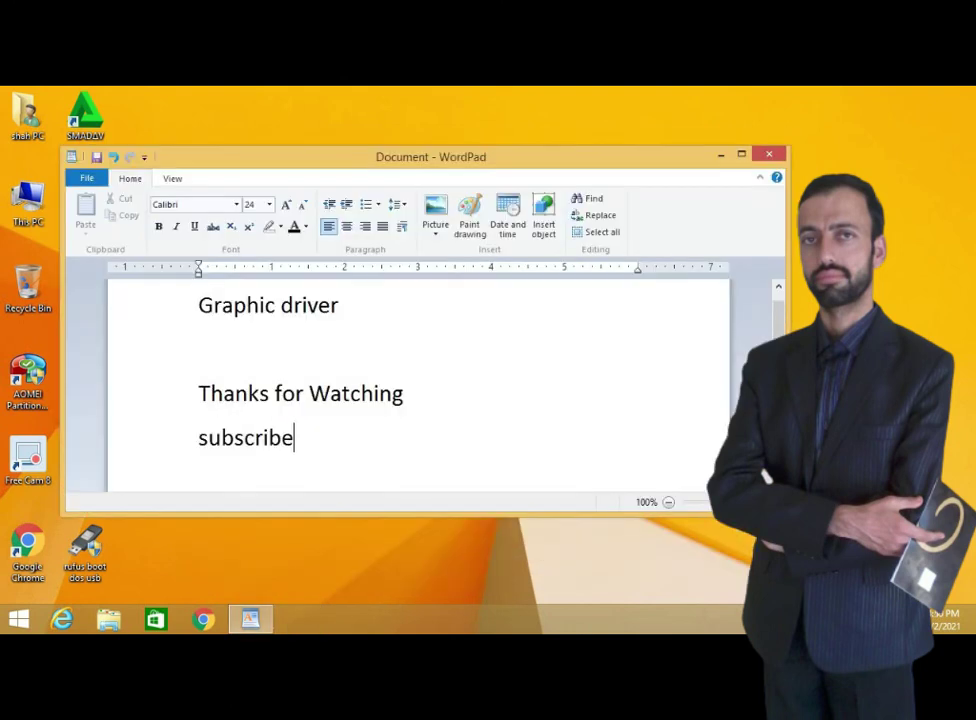